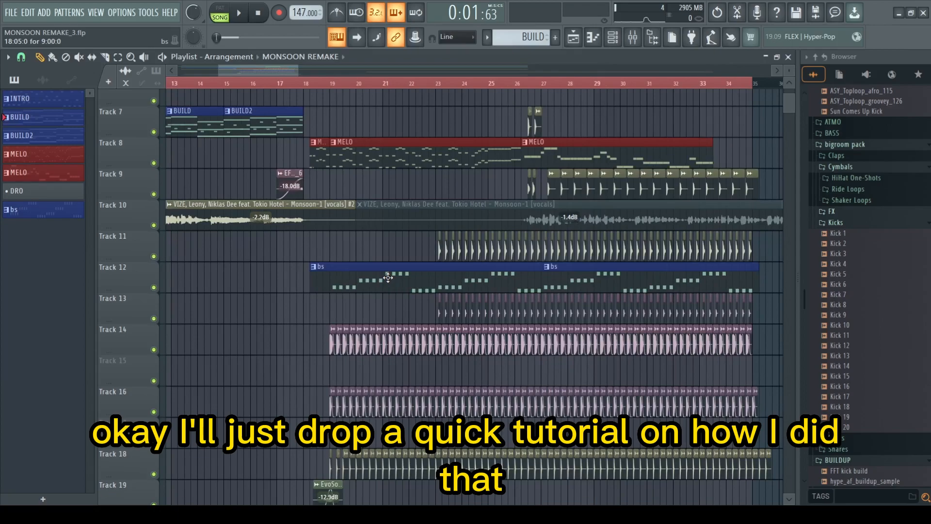
# - Play the soloed MELO clips on Track 8 from bar 18 and stop playback
pyautogui.scroll(-1, 388, 277)
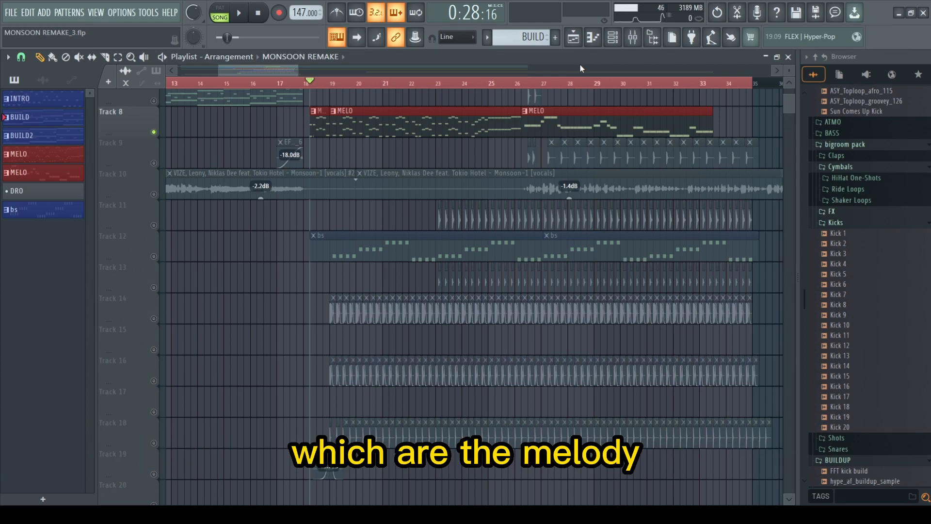
pyautogui.press('space')
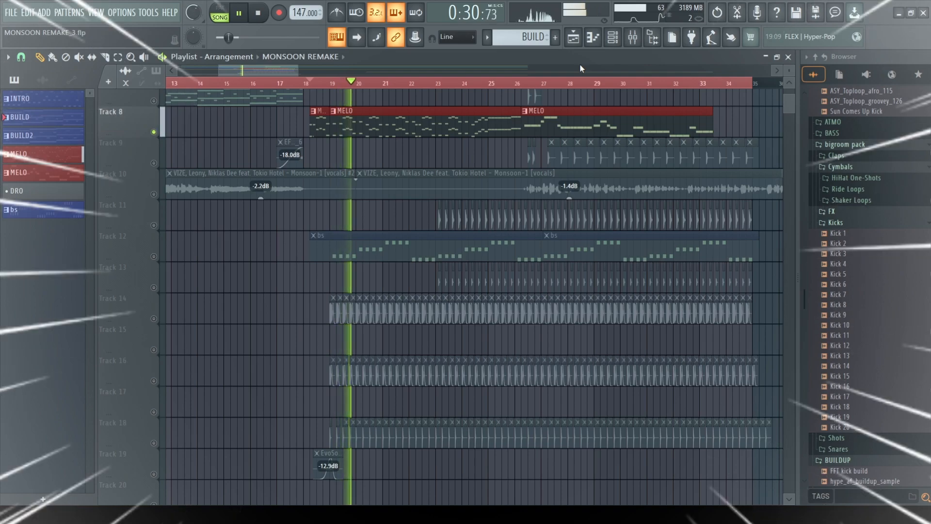
pyautogui.press('space')
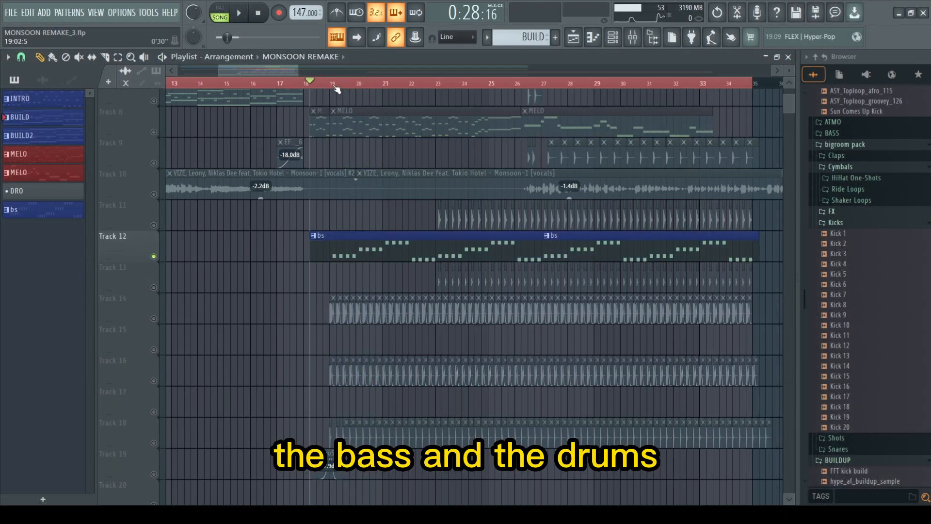
# - Set the song position to bar 19, mute Tracks 12 and 8, and play the drums without bass and melody
pyautogui.click(335, 84)
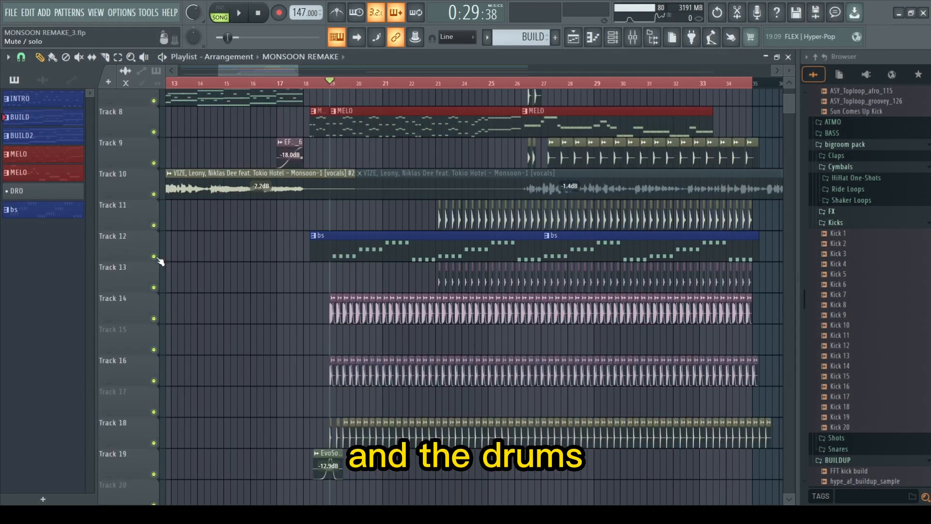
pyautogui.click(154, 256)
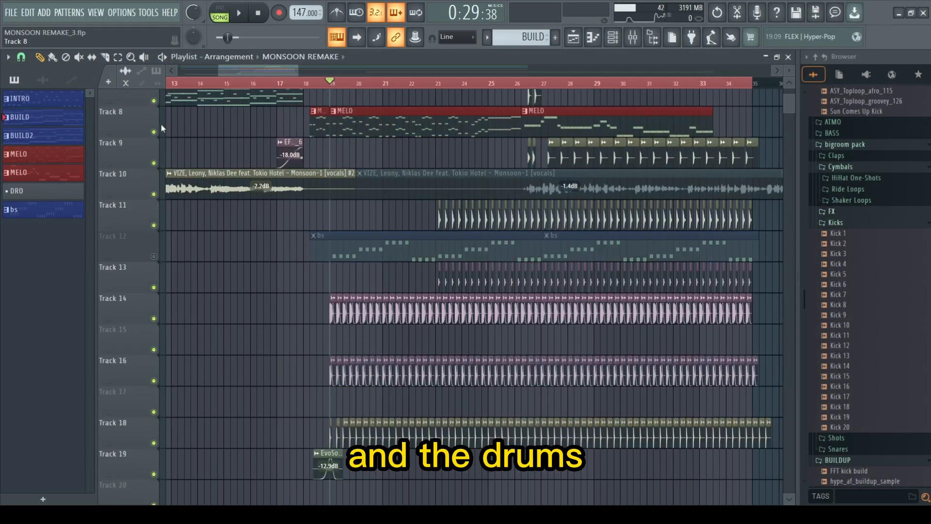
pyautogui.click(154, 132)
pyautogui.press('space')
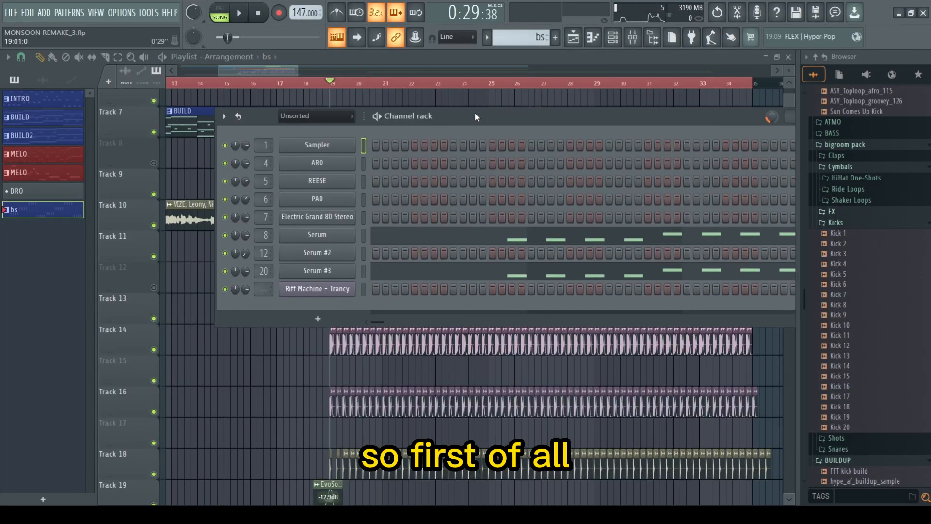
# - Move the channel rack clear, switch to pattern playback, and open the Serum channel's notes in the piano roll
pyautogui.moveTo(477, 95); pyautogui.dragTo(371, 72)
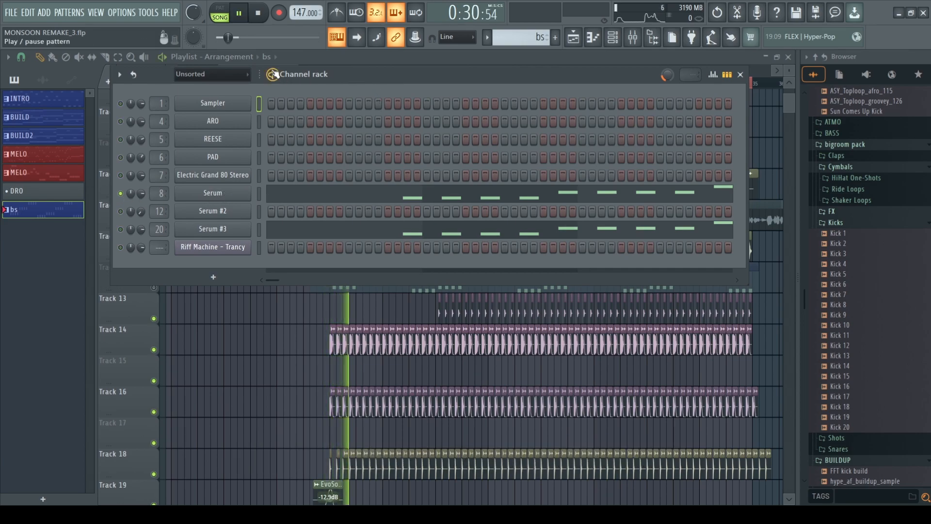
pyautogui.press('l')
pyautogui.click(409, 195)
pyautogui.scroll(3, 401, 139)
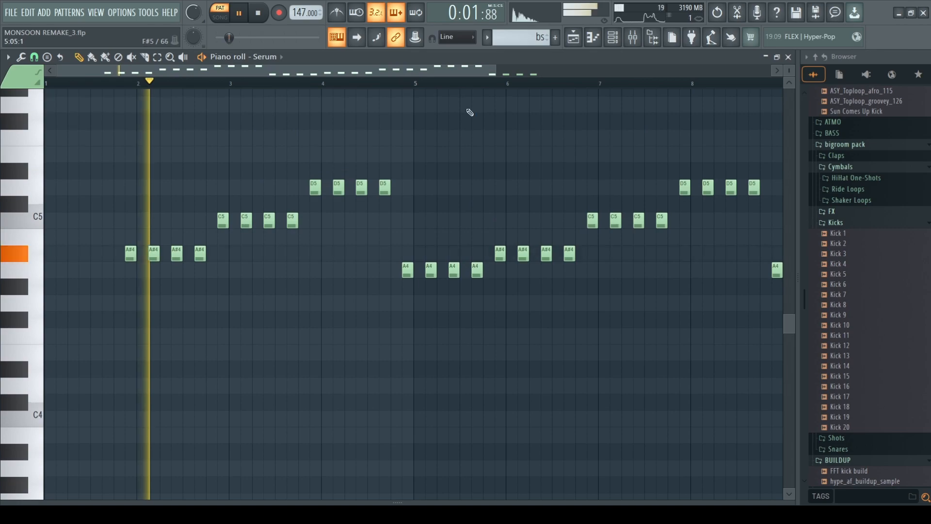
# - Open the Serum channel's synth to show its BA - D Model [7 SKIES] preset and play the bass pattern
pyautogui.press('F6')
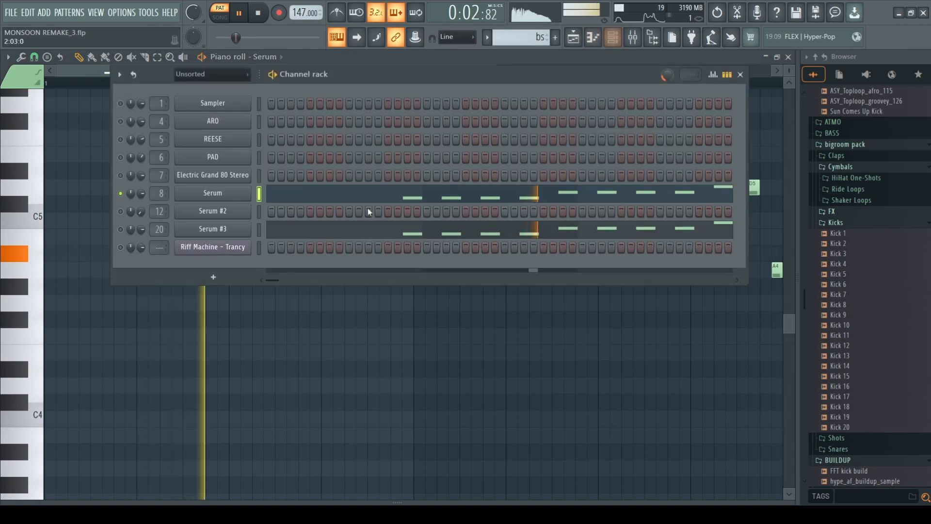
pyautogui.click(238, 199)
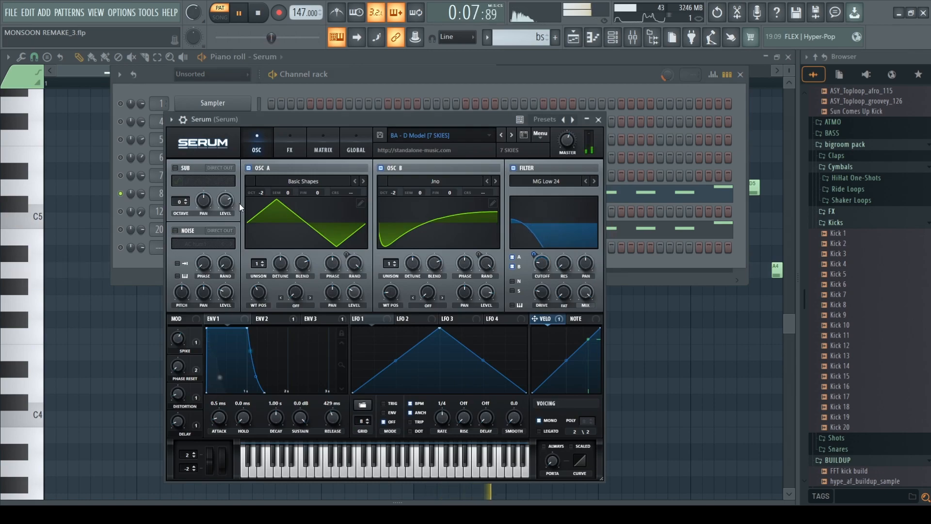
pyautogui.press('space')
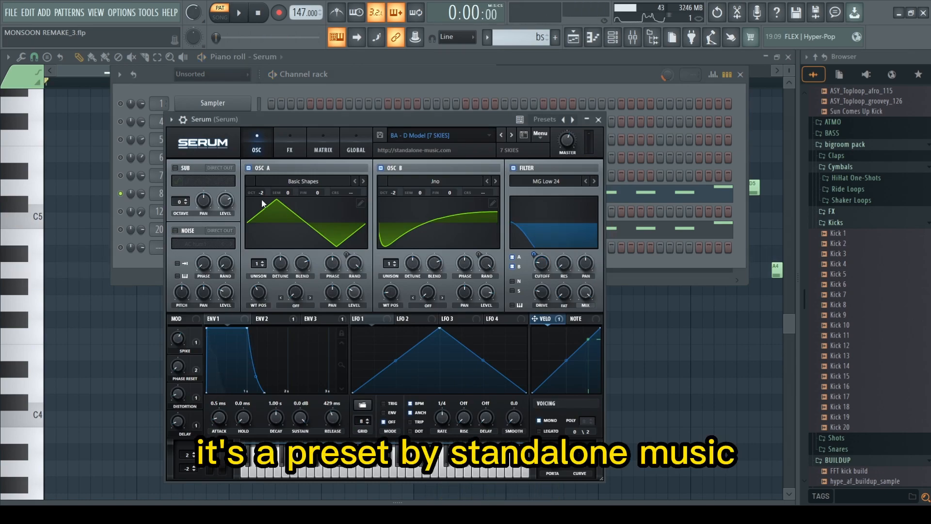
pyautogui.press('space')
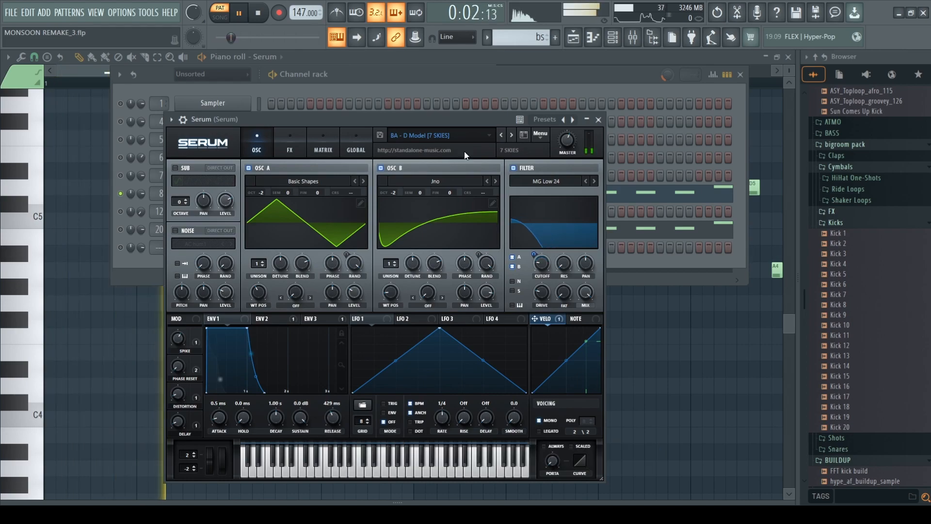
# - Close the synth and examine the first EQ, CamelCrusher and OTT settings on Serum's mixer track
pyautogui.click(599, 119)
pyautogui.click(635, 36)
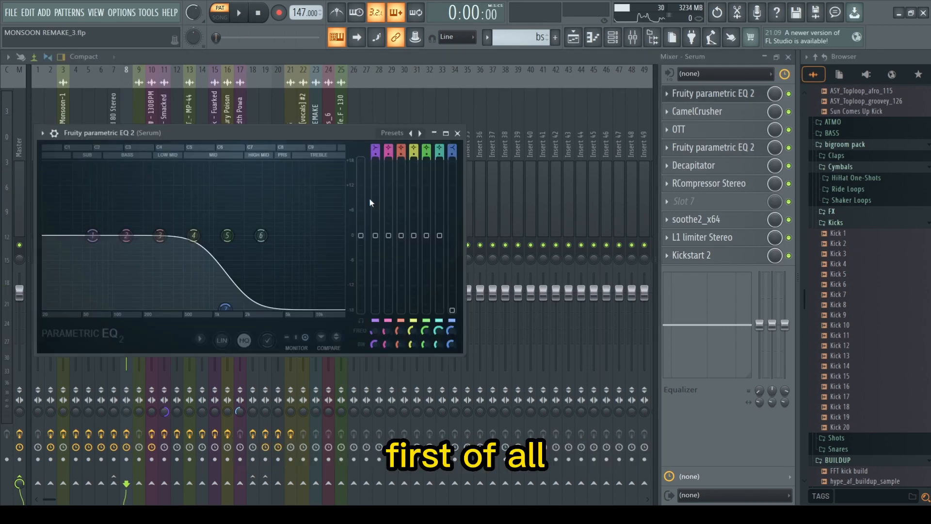
pyautogui.click(708, 115)
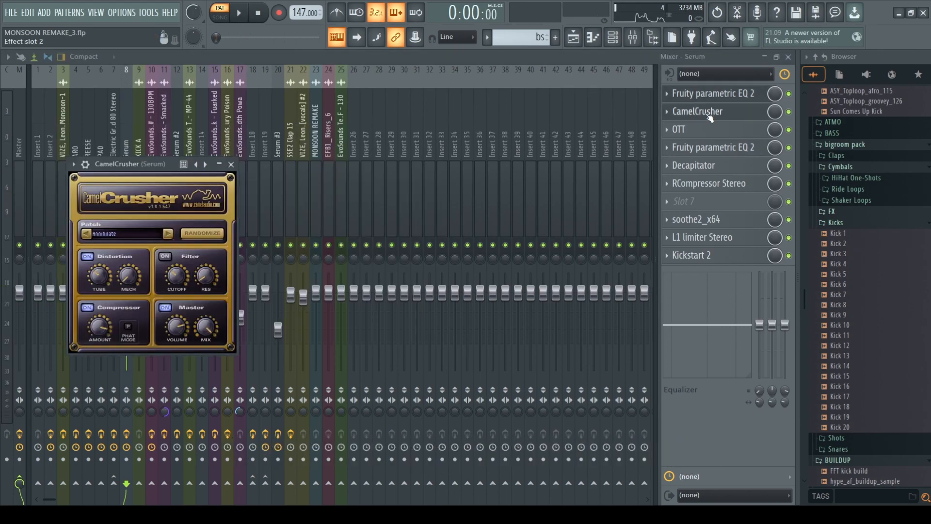
pyautogui.click(709, 115)
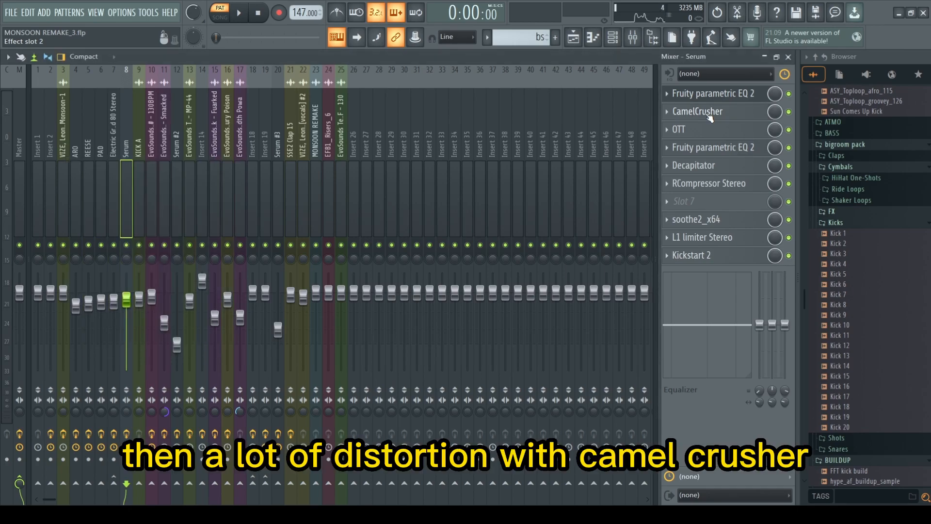
pyautogui.click(700, 128)
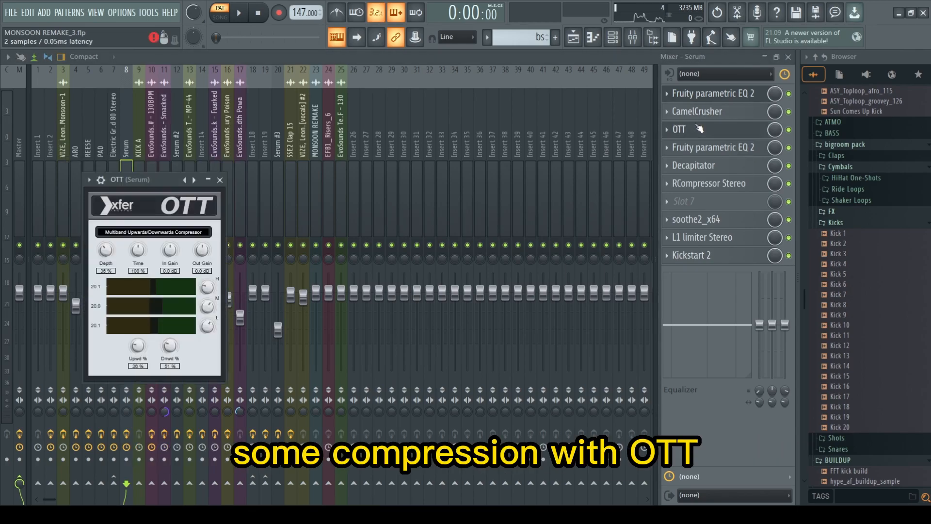
pyautogui.click(700, 129)
# - Examine the second Fruity parametric EQ 2, Decapitator, RCompressor Stereo and Kickstart 2 settings on Serum's mixer track
pyautogui.click(697, 148)
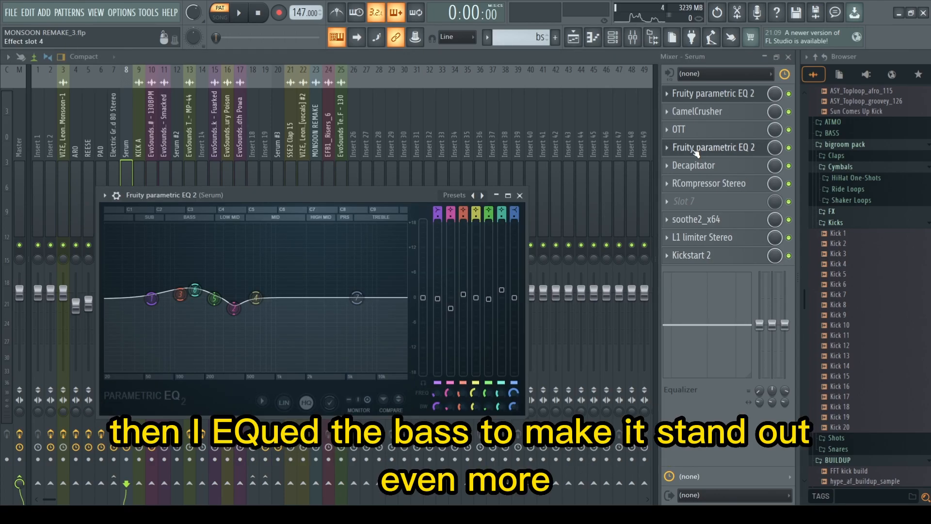
pyautogui.click(697, 165)
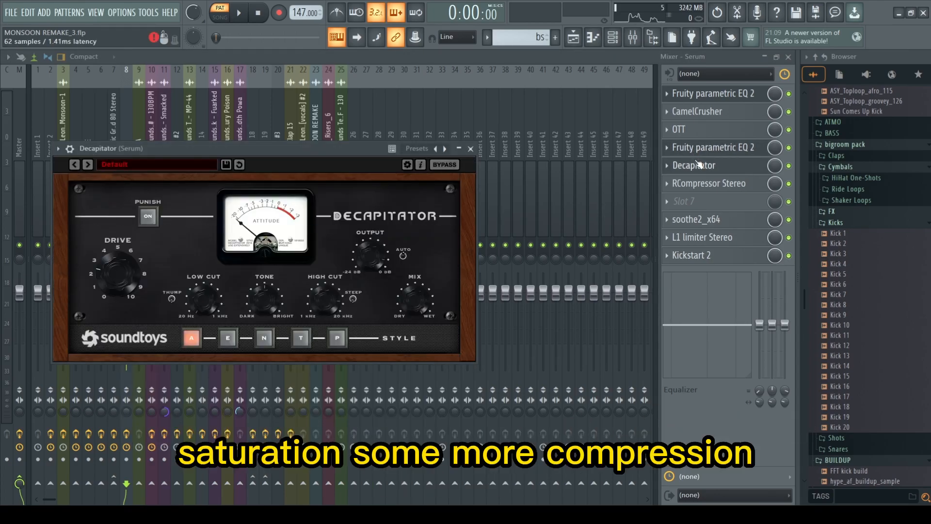
pyautogui.click(708, 185)
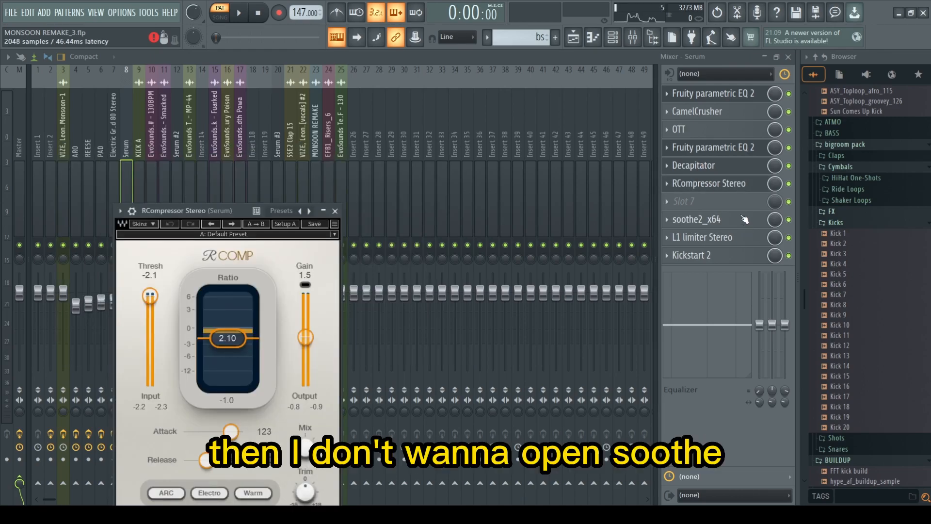
pyautogui.press('Escape')
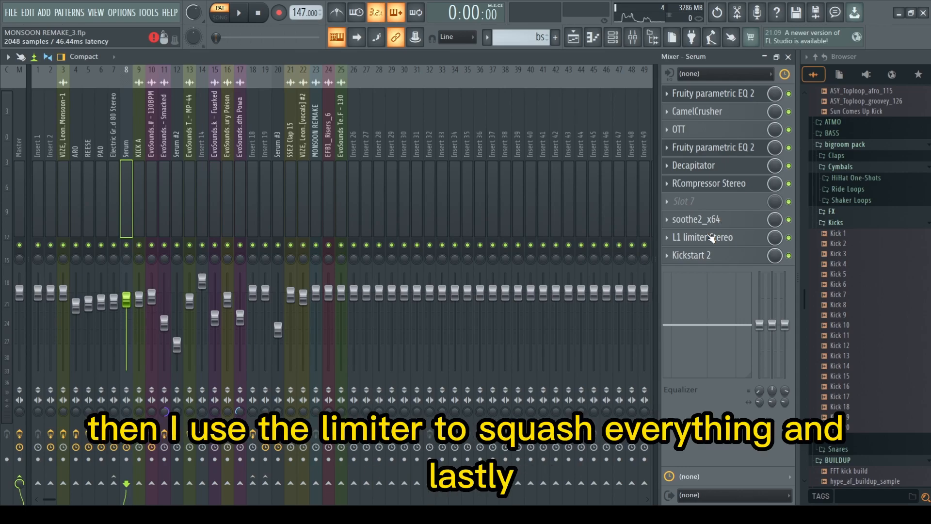
pyautogui.click(735, 255)
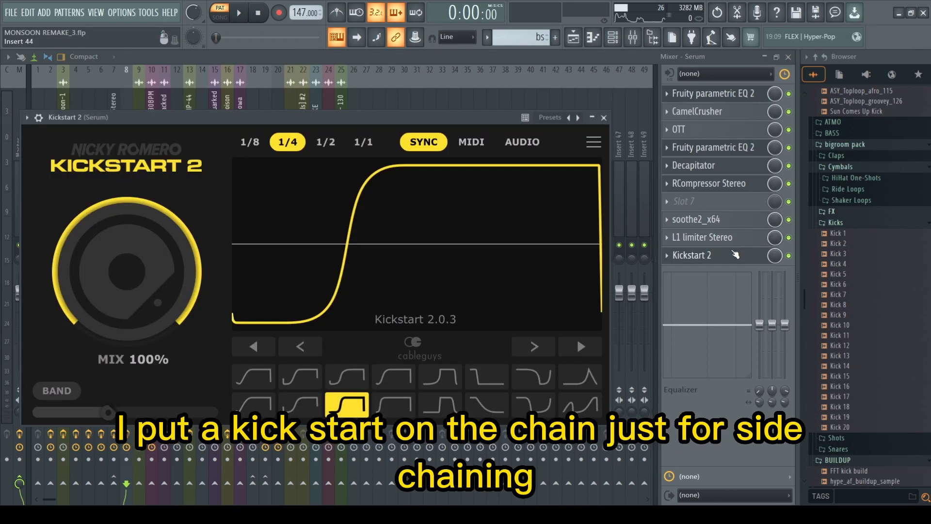
pyautogui.click(736, 255)
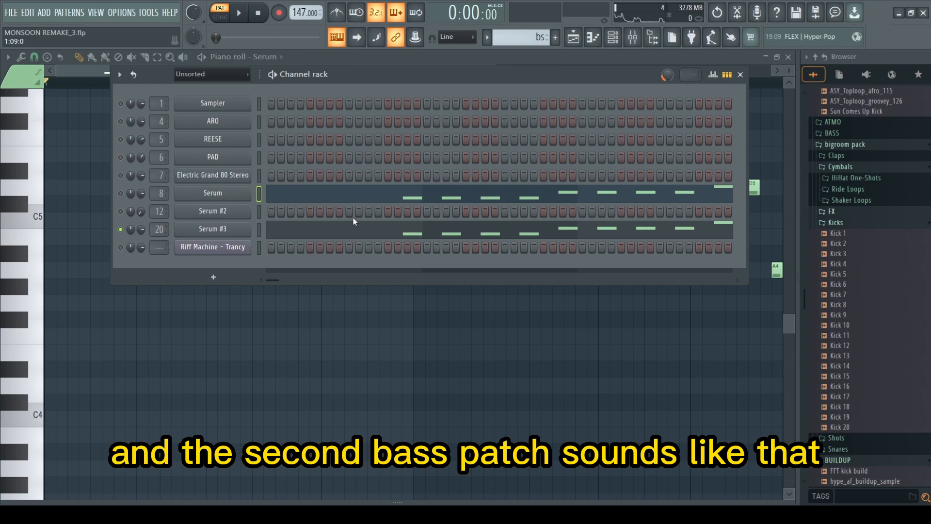
# - Open the Serum #3 notes in the piano roll and play the second bass layer from just before bar 2
pyautogui.click(371, 229)
pyautogui.scroll(-1, 410, 222)
pyautogui.click(99, 83)
pyautogui.press('space')
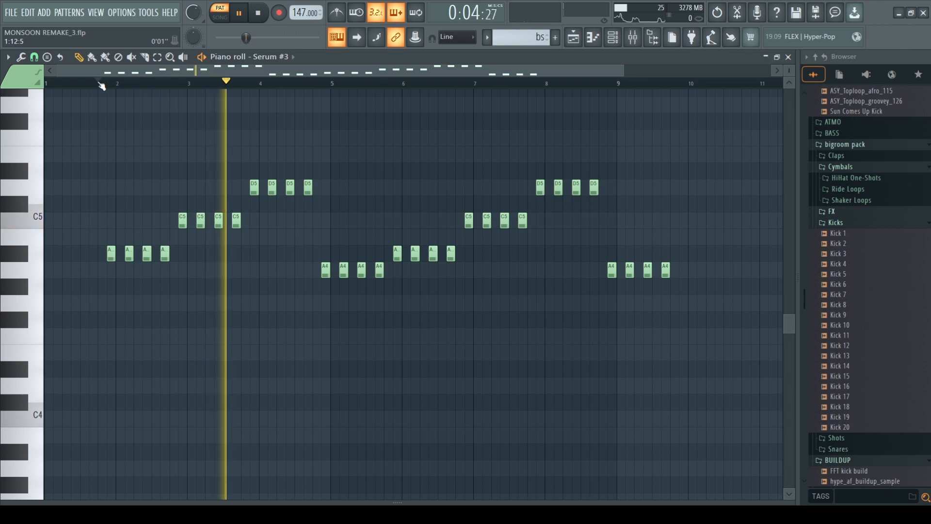
pyautogui.press('space')
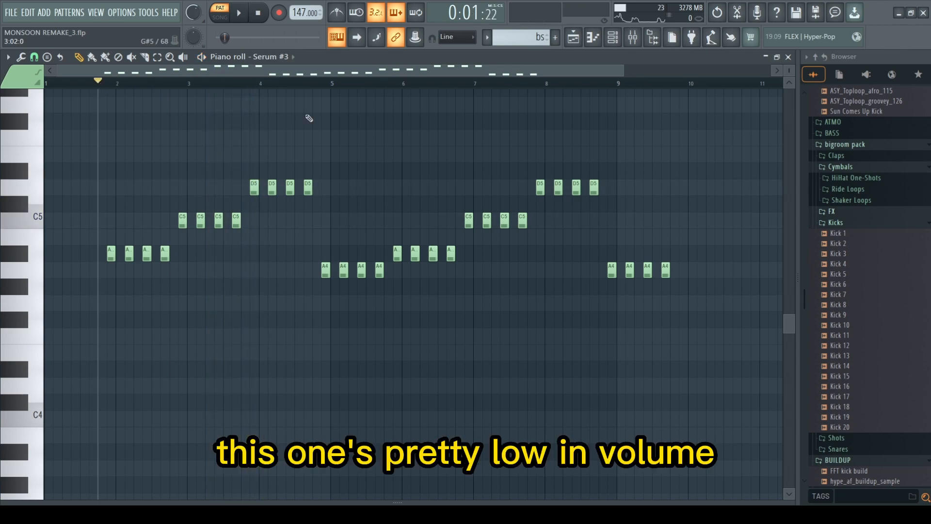
# - Select the Serum #3 mixer track, play the pattern, and examine its Fruity Fast Dist and Fruity parametric EQ 2 effects
pyautogui.click(632, 36)
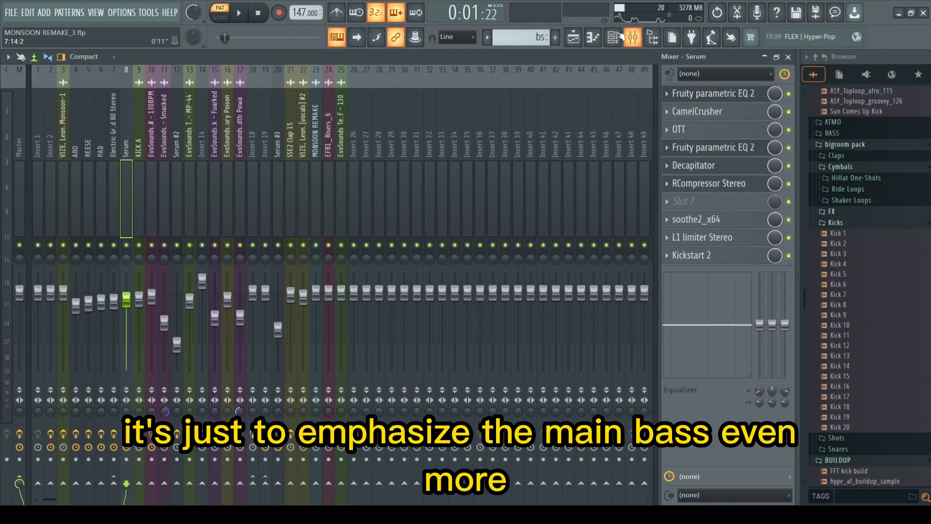
pyautogui.click(614, 38)
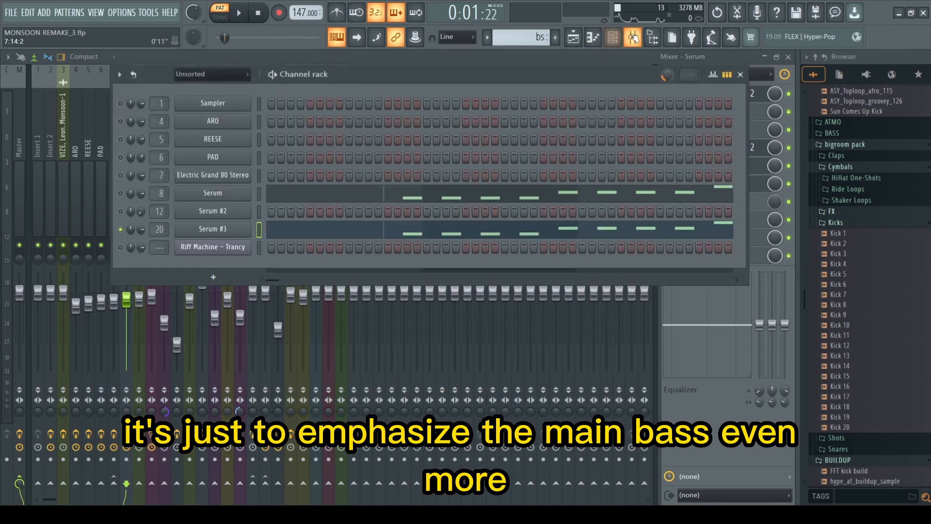
pyautogui.click(633, 37)
pyautogui.click(278, 124)
pyautogui.press('space')
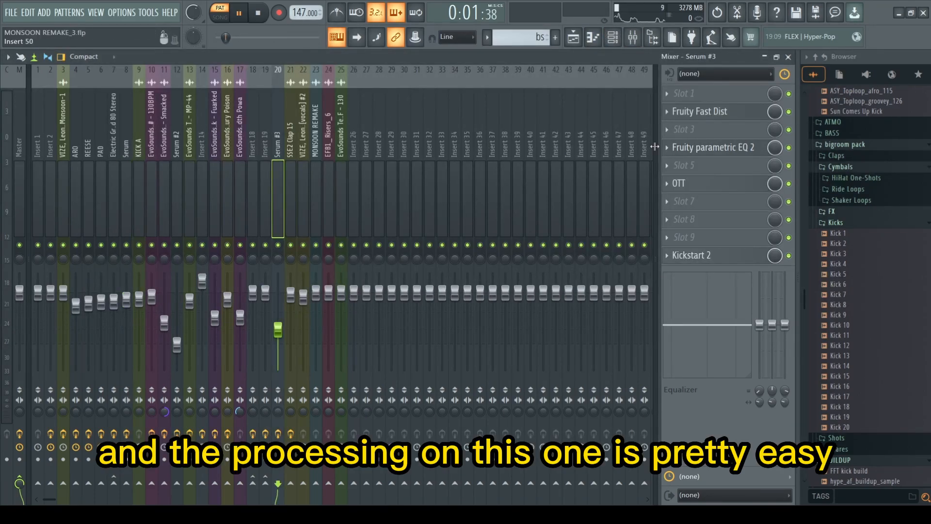
pyautogui.click(723, 120)
pyautogui.click(723, 118)
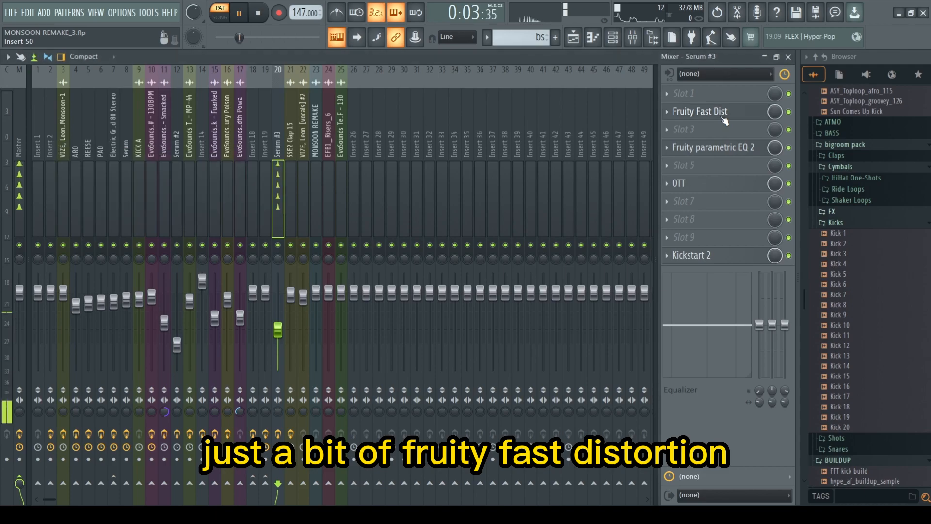
pyautogui.click(719, 151)
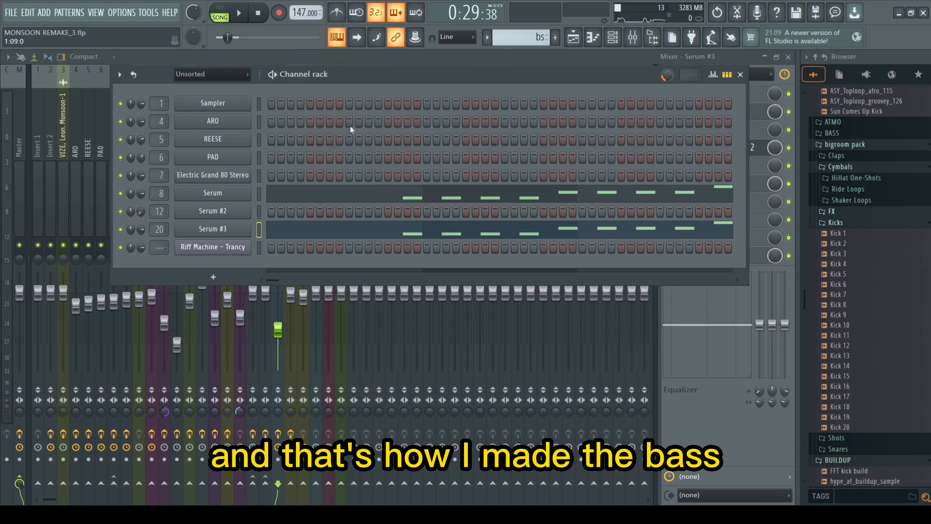
# - Return to the playlist, stop playback, and unmute Tracks 18, 16 and 14 alongside the bass on Track 12
pyautogui.click(573, 37)
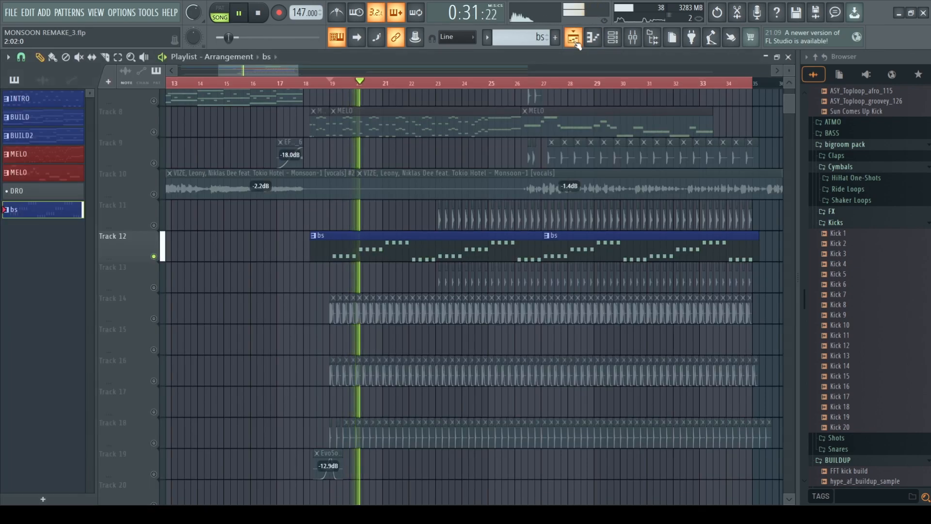
pyautogui.press('space')
pyautogui.scroll(3, 282, 361)
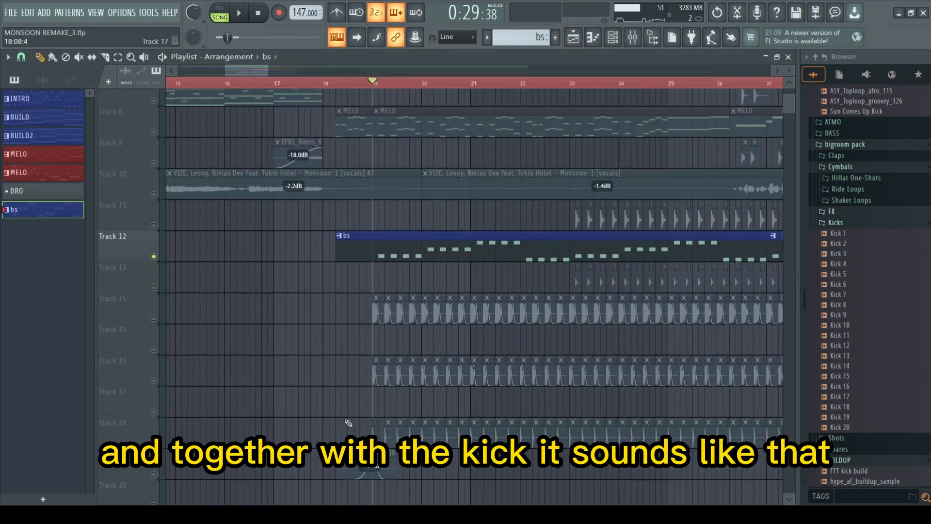
pyautogui.click(163, 444)
pyautogui.click(162, 371)
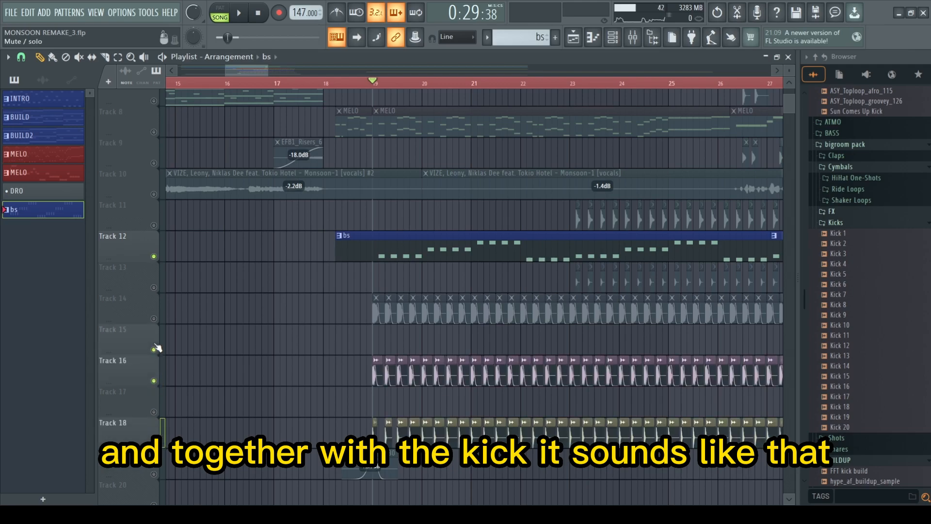
pyautogui.click(162, 315)
# - Play the bass together with the kick layers from bar 19, and examine the clips on Tracks 14, 16 and 18
pyautogui.press('space')
pyautogui.scroll(-2, 163, 318)
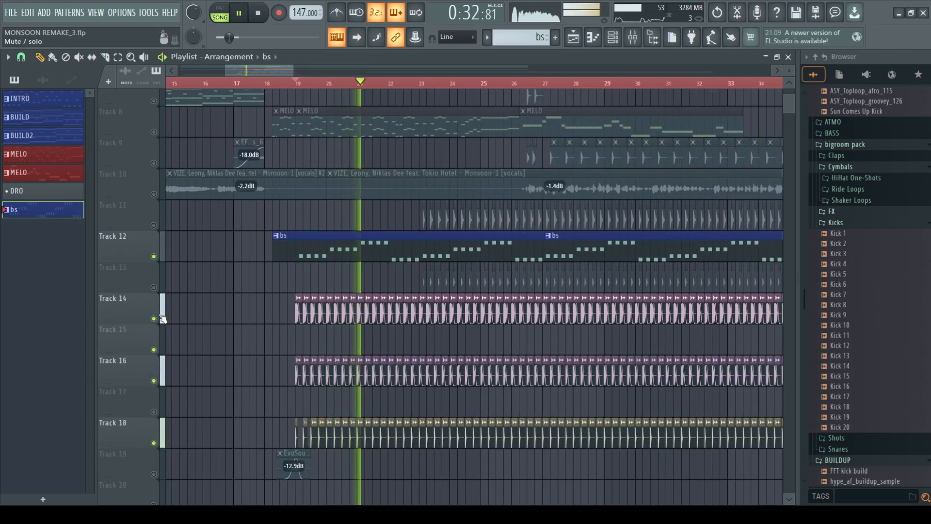
pyautogui.press('space')
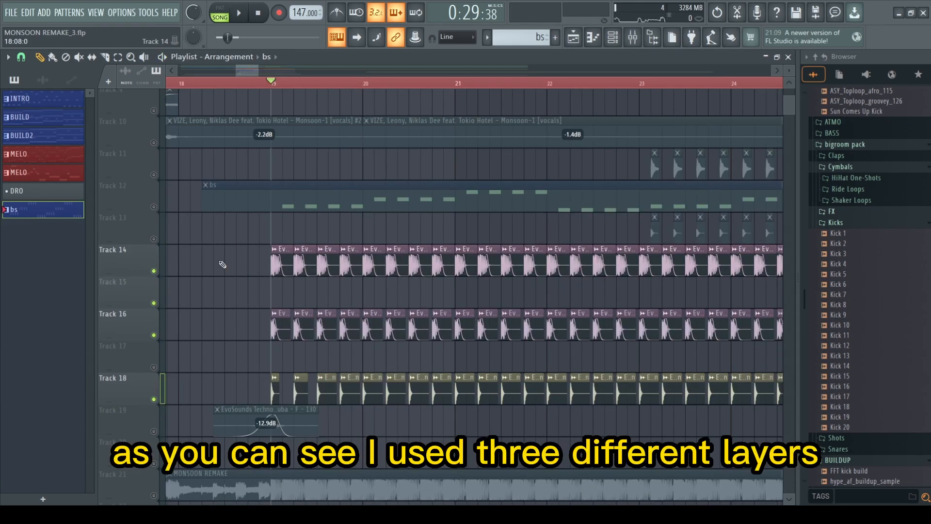
pyautogui.scroll(-1, 291, 282)
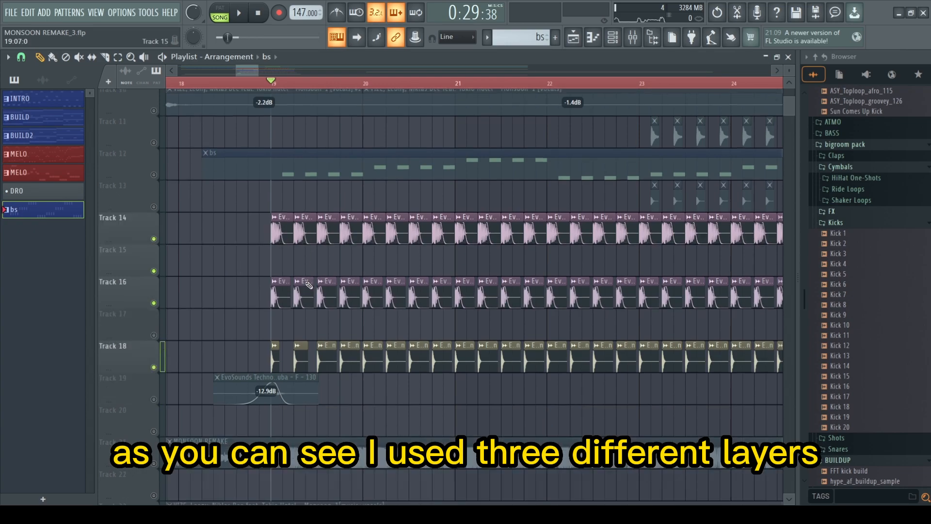
# - Solo the kick layers on Tracks 14, 16 and 18 one at a time, playing each from bar 19
pyautogui.rightClick(153, 238)
pyautogui.press('space')
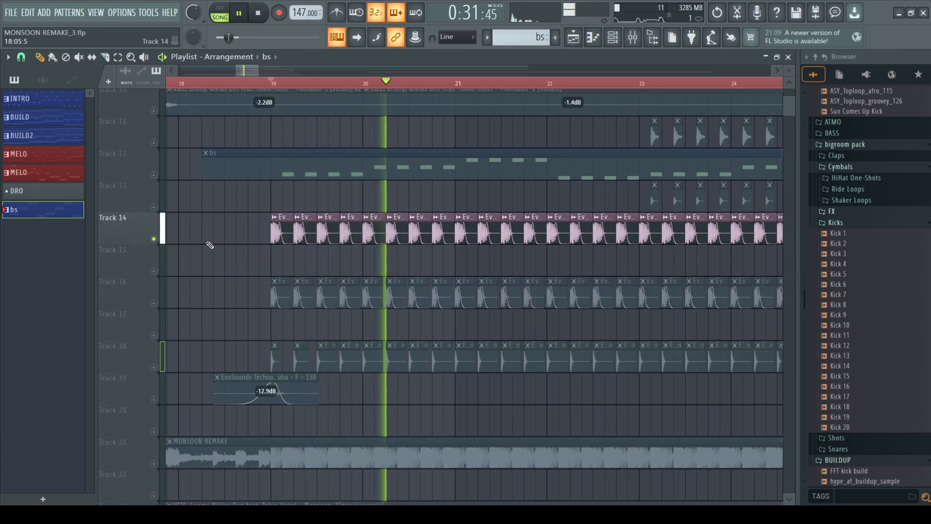
pyautogui.press('space')
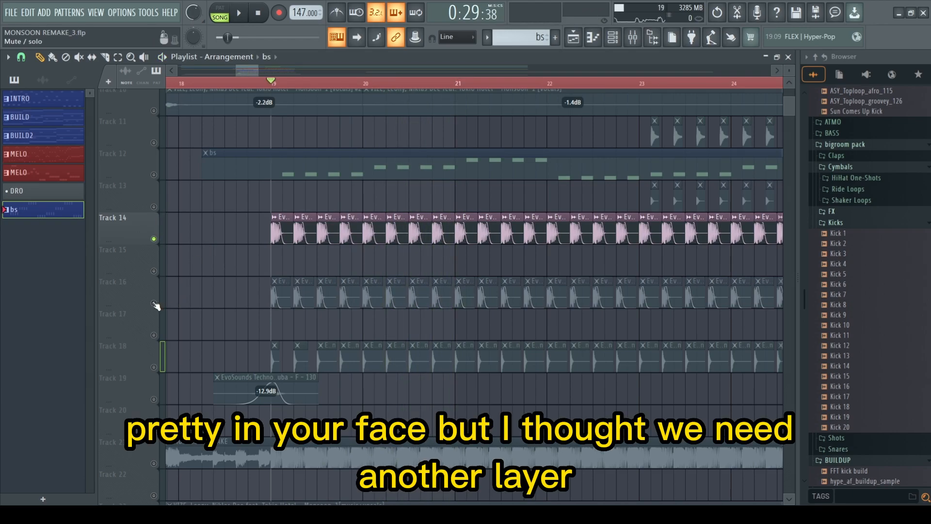
pyautogui.rightClick(154, 303)
pyautogui.press('space')
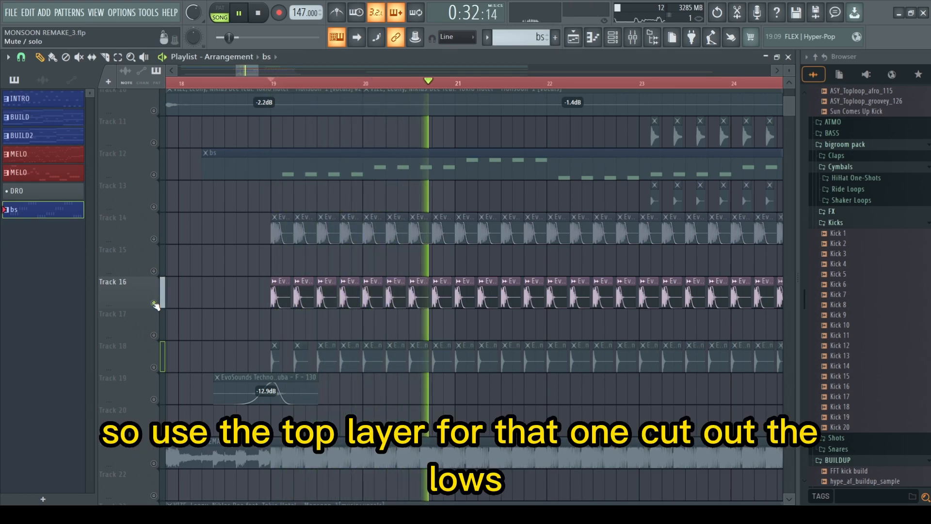
pyautogui.press('space')
pyautogui.rightClick(160, 367)
pyautogui.press('space')
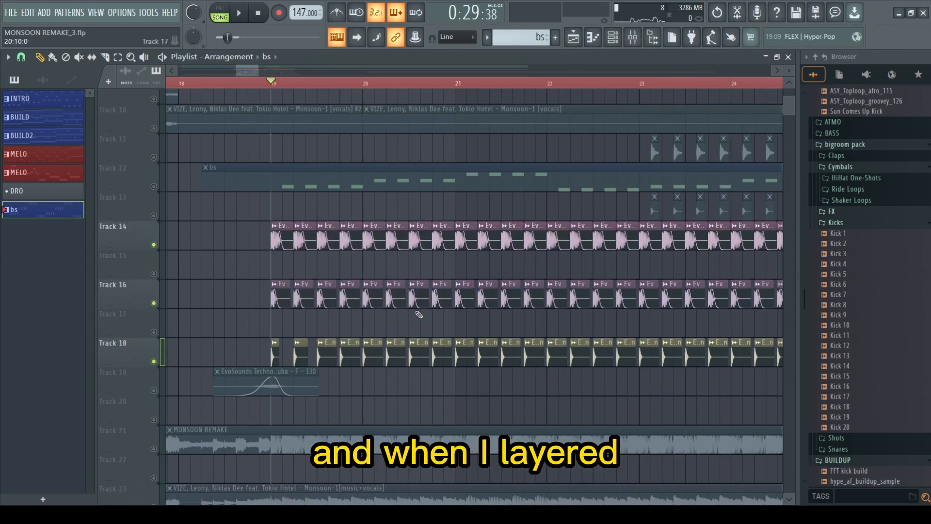
# - Play all three kick layers together from bar 19, toggling the Track 18 and Track 16 layers to compare
pyautogui.scroll(-1, 440, 316)
pyautogui.scroll(1, 440, 316)
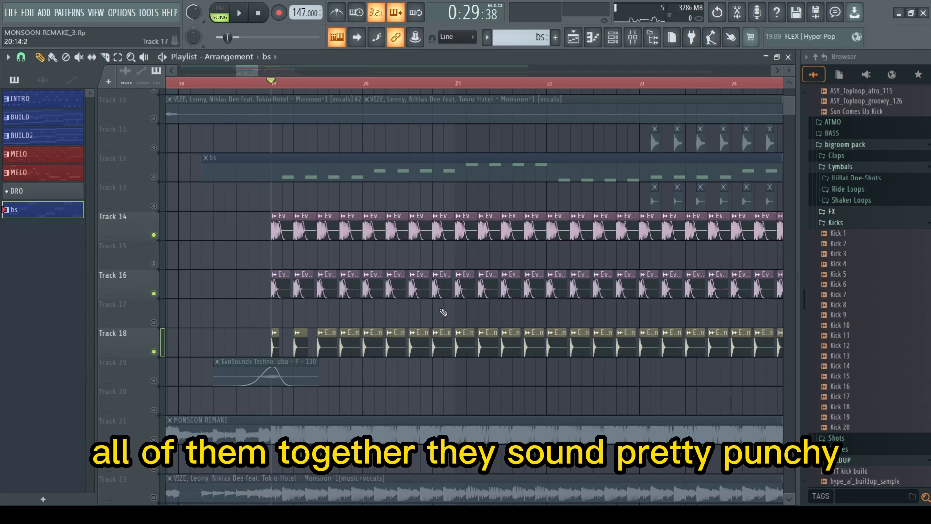
pyautogui.press('space')
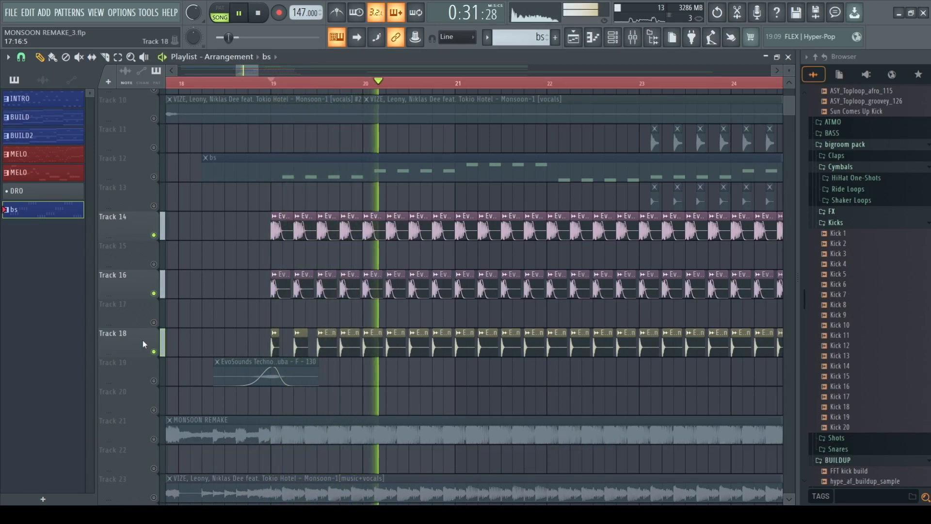
pyautogui.click(153, 352)
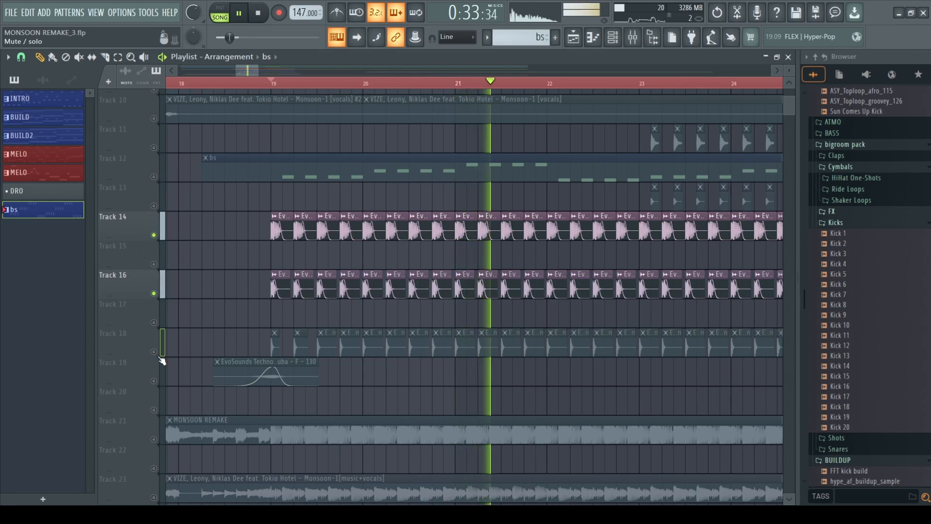
pyautogui.click(153, 351)
pyautogui.keyDown('ctrl'); pyautogui.scroll(-2, 158, 320); pyautogui.keyUp('ctrl')
pyautogui.click(154, 293)
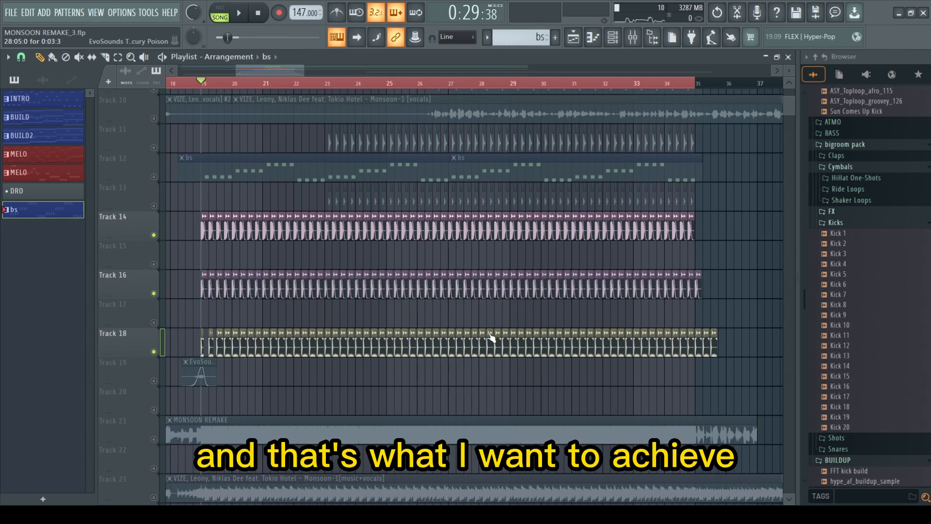
# - Unmute the bass on Track 12 and play it together with the three kick layers
pyautogui.click(154, 176)
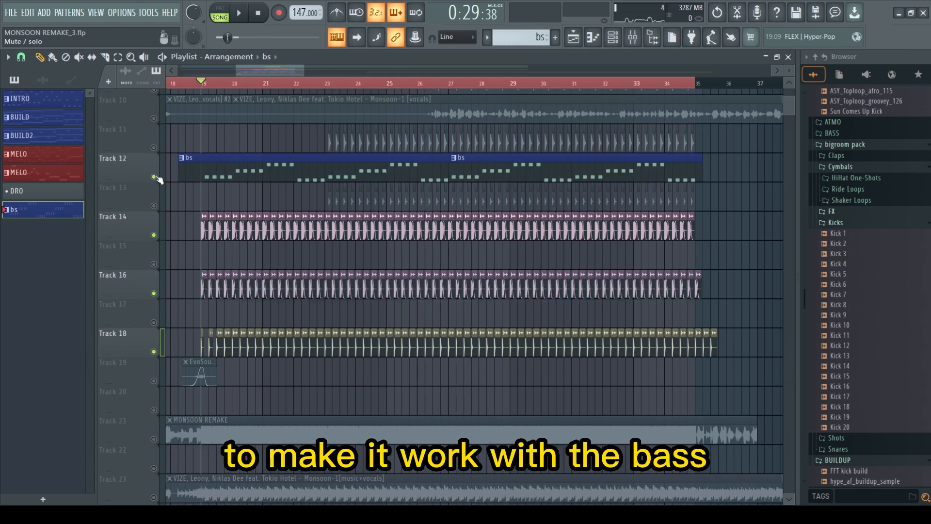
pyautogui.press('space')
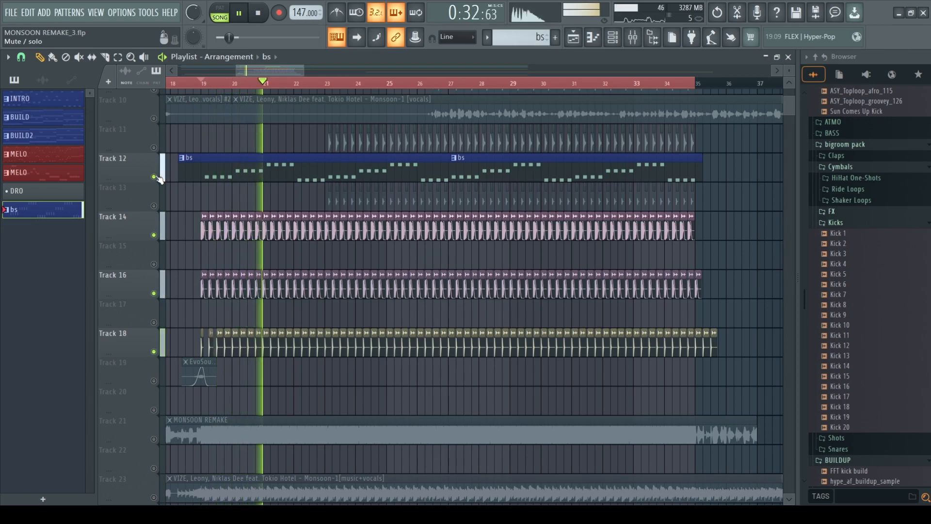
pyautogui.press('space')
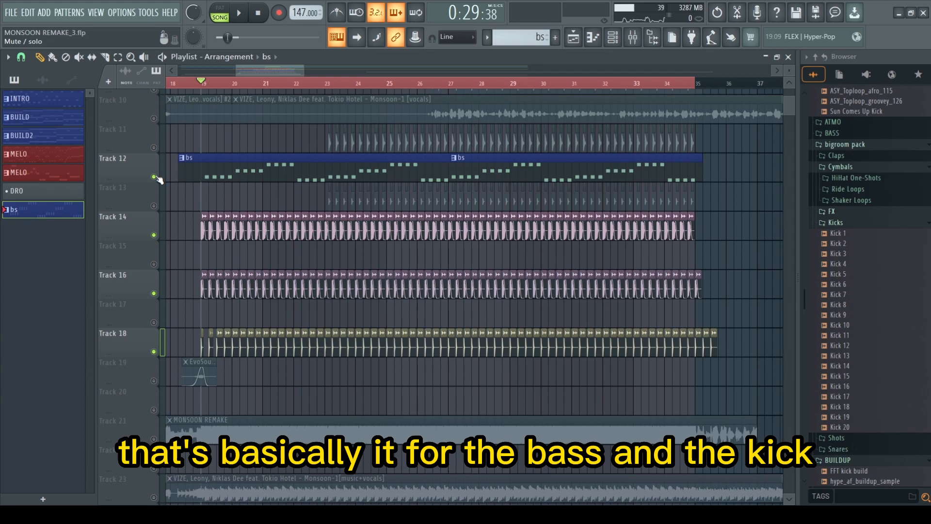
# - Isolate the hi-hat layers on Tracks 11 and 13 and play them from bar 23
pyautogui.keyDown('ctrl'); pyautogui.click(155, 177); pyautogui.keyUp('ctrl')
pyautogui.scroll(4, 158, 185)
pyautogui.keyDown('ctrl'); pyautogui.click(155, 292); pyautogui.keyUp('ctrl')
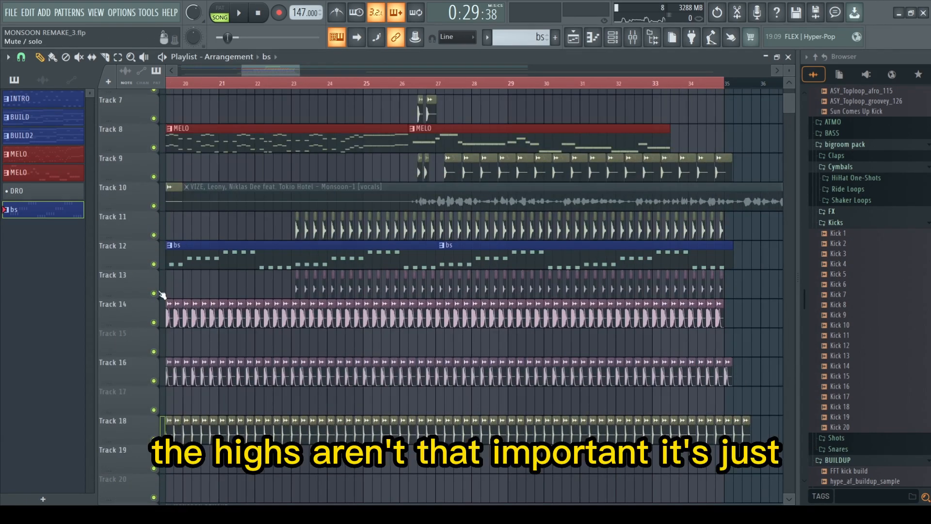
pyautogui.click(154, 235)
pyautogui.click(295, 85)
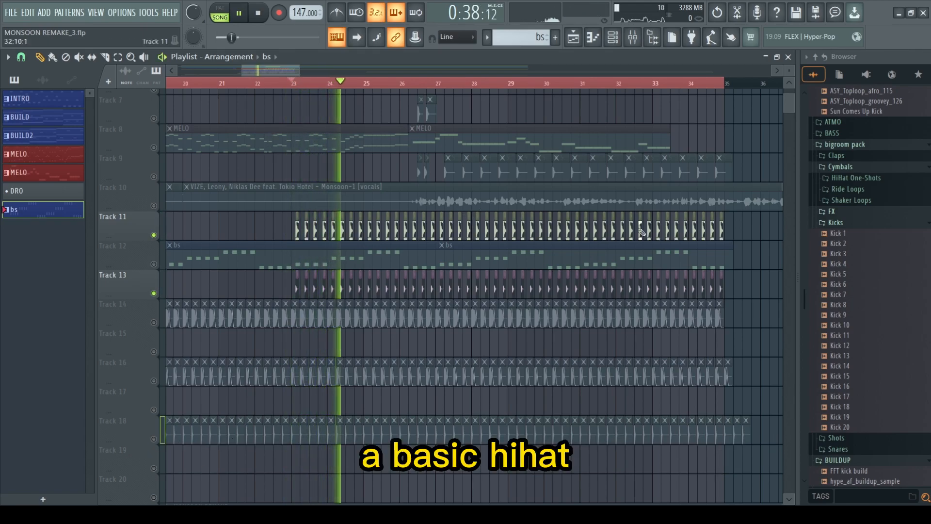
pyautogui.scroll(2, 340, 170)
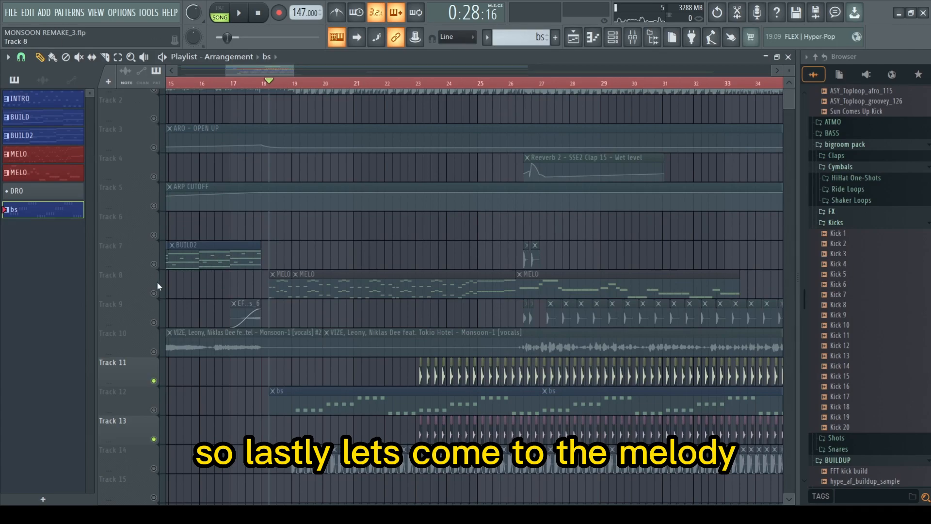
# - Solo the MELO clips on Track 8 and play the piano melody from their start just after bar 18
pyautogui.rightClick(154, 293)
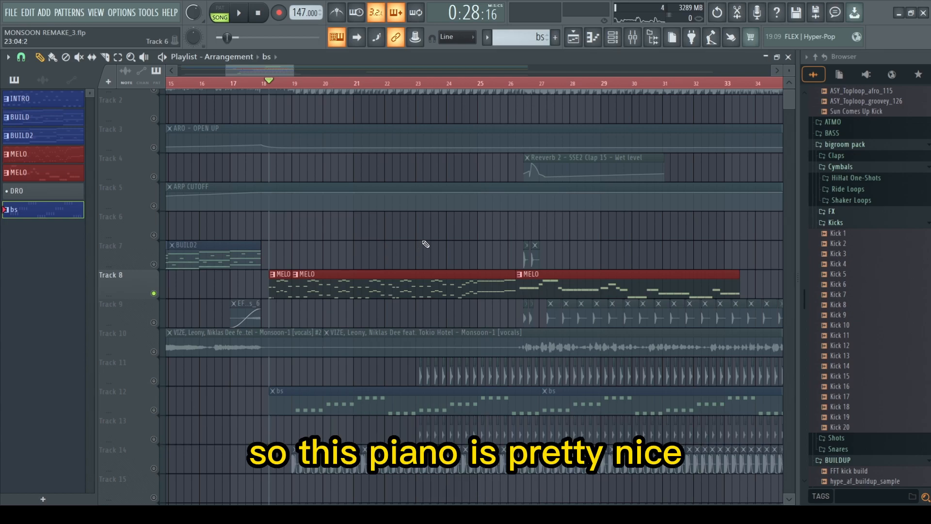
pyautogui.scroll(-1, 427, 245)
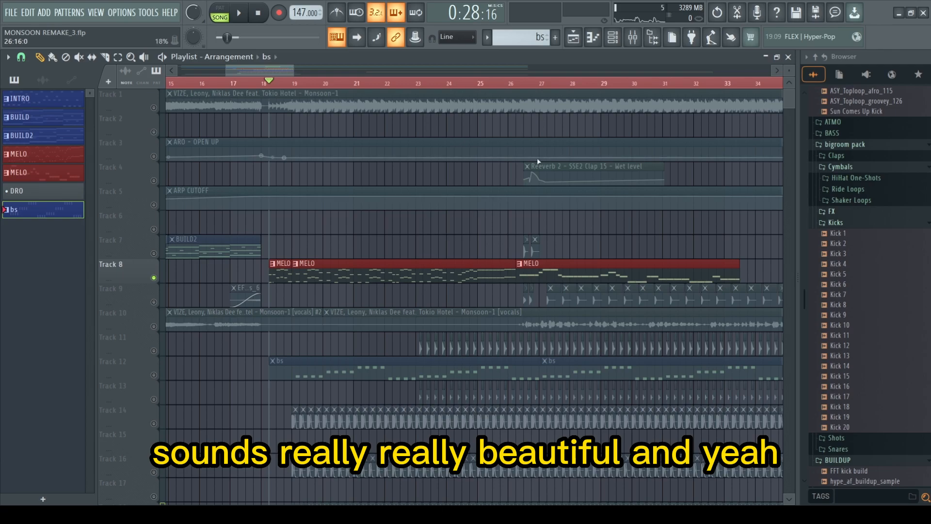
pyautogui.click(633, 38)
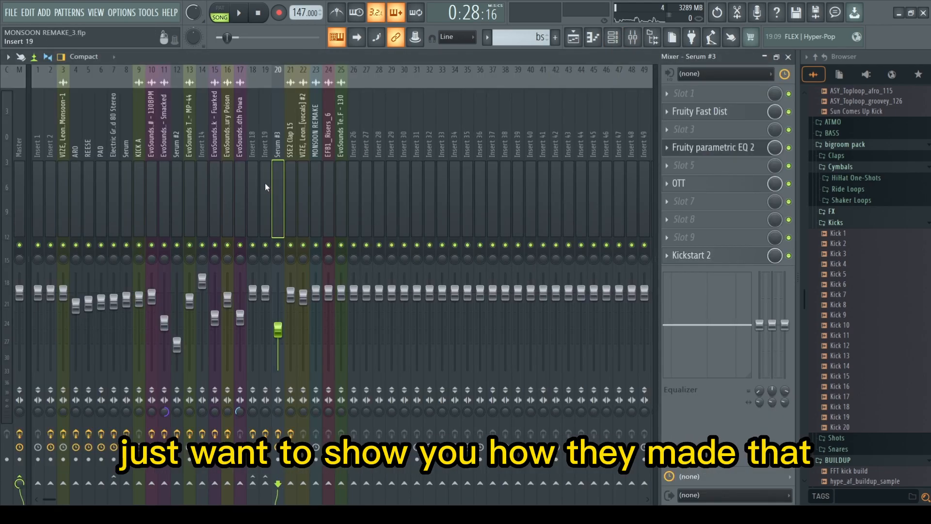
pyautogui.click(585, 40)
pyautogui.press('space')
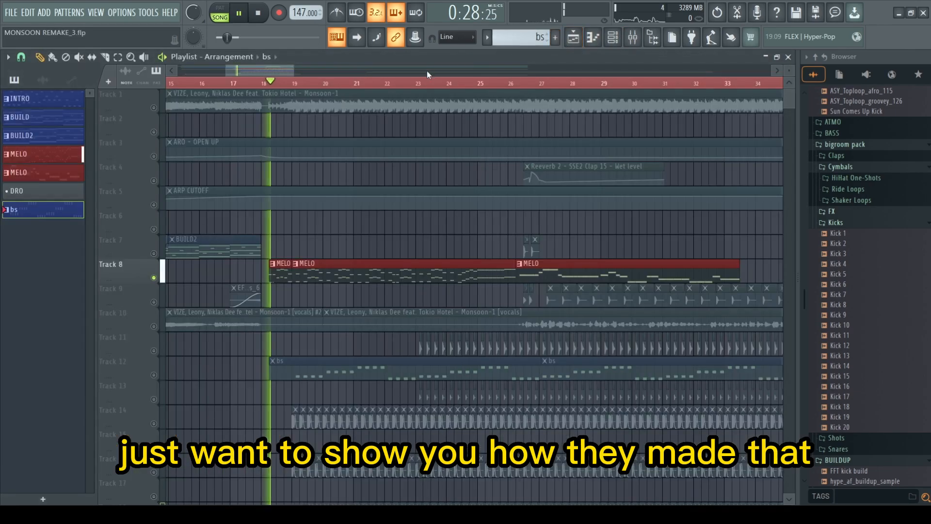
# - Select the Electric Grand 80 Stereo mixer track, play the melody through it, and check its channel in the Channel rack
pyautogui.click(633, 38)
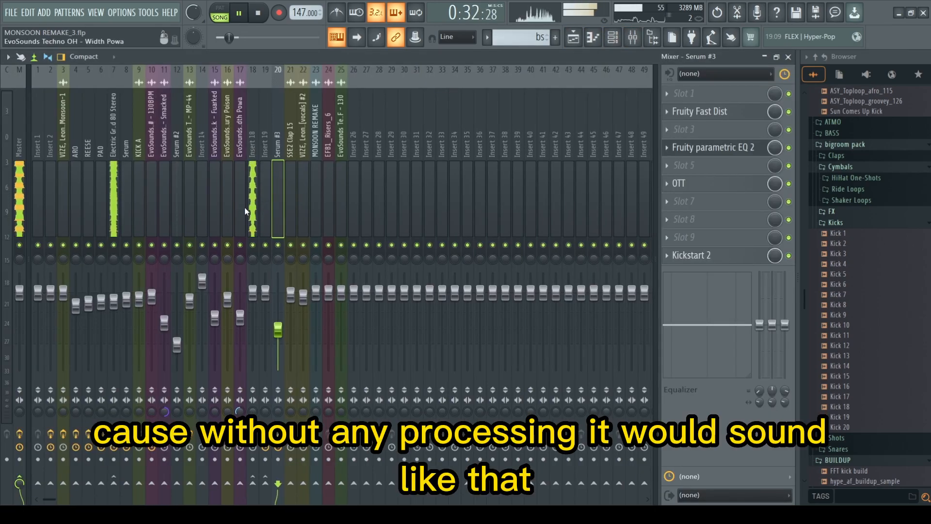
pyautogui.click(112, 193)
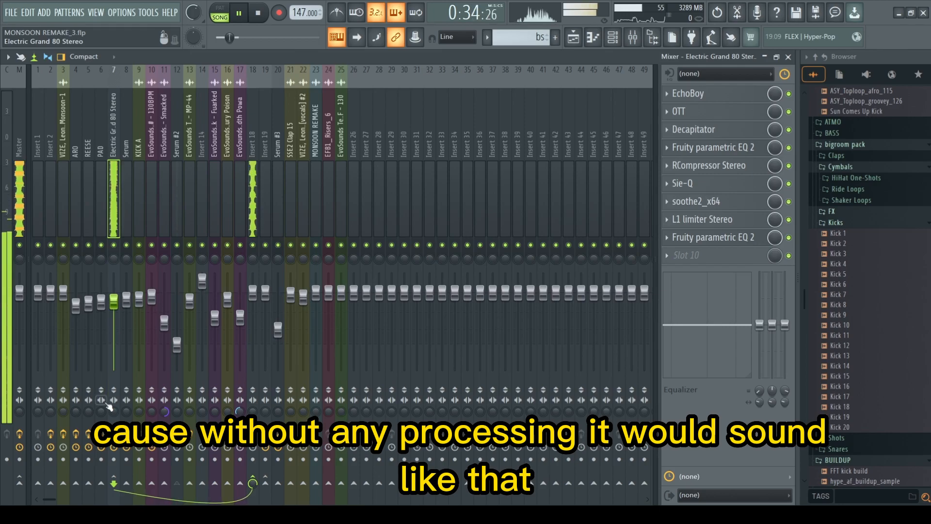
pyautogui.press('space')
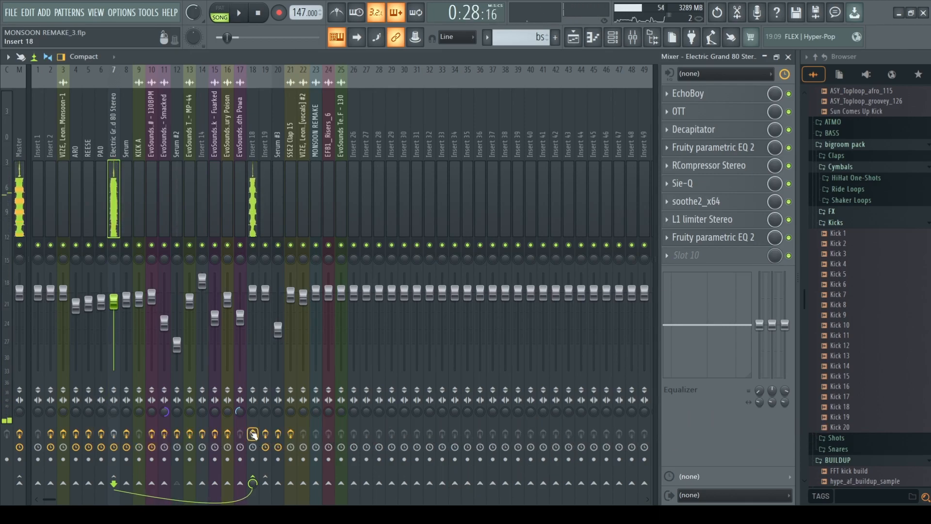
pyautogui.press('space')
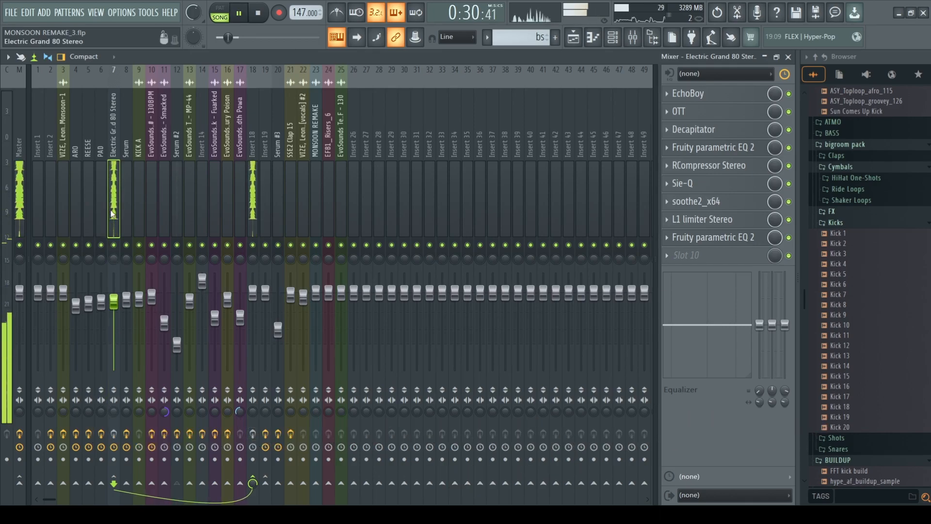
pyautogui.press('space')
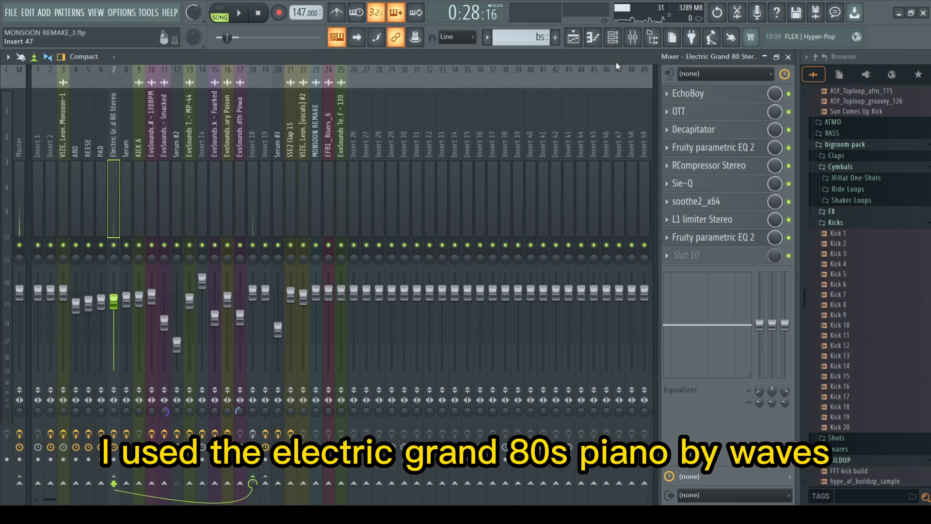
pyautogui.click(612, 37)
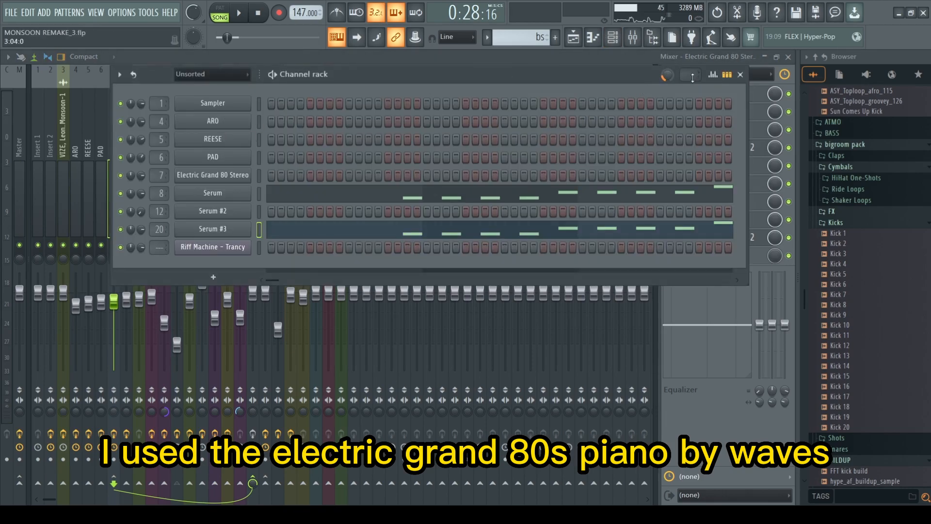
pyautogui.click(740, 74)
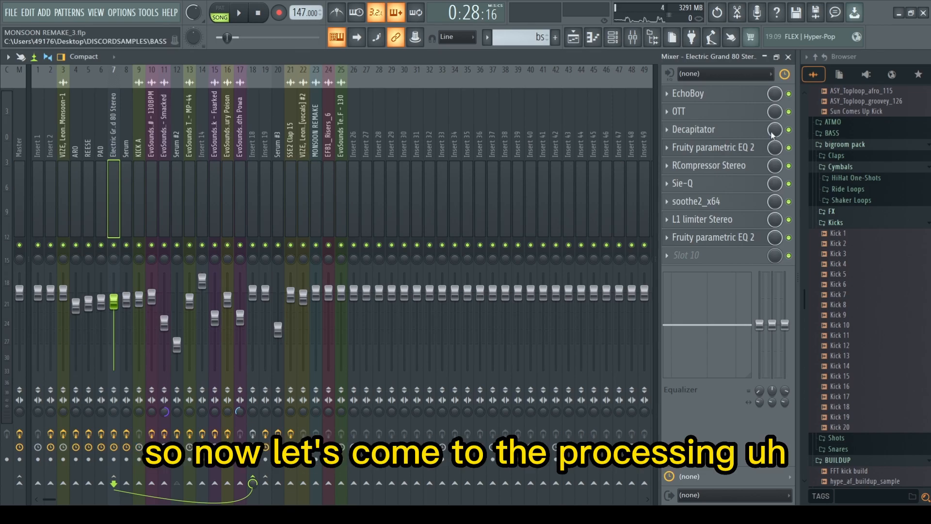
# - Bypass EchoBoy on the Electric Grand 80 Stereo track and play the melody without it
pyautogui.click(790, 94)
pyautogui.press('space')
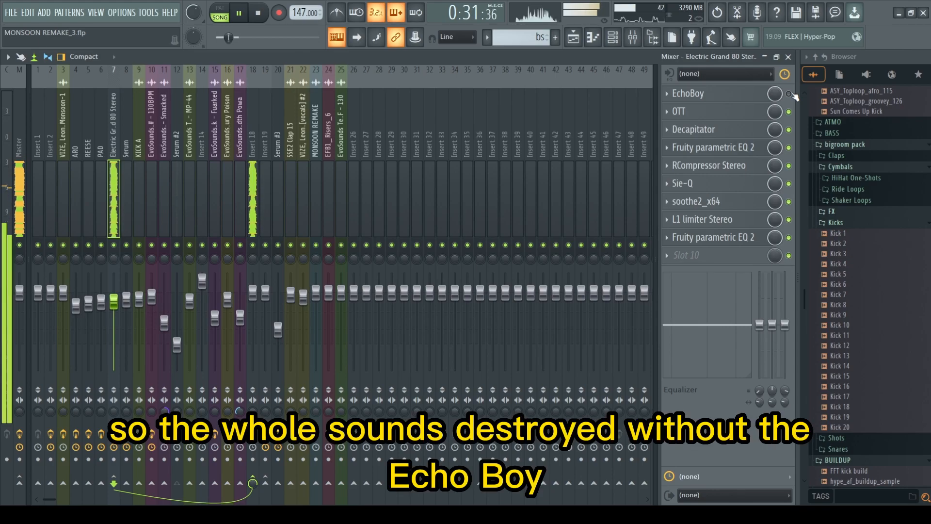
pyautogui.press('space')
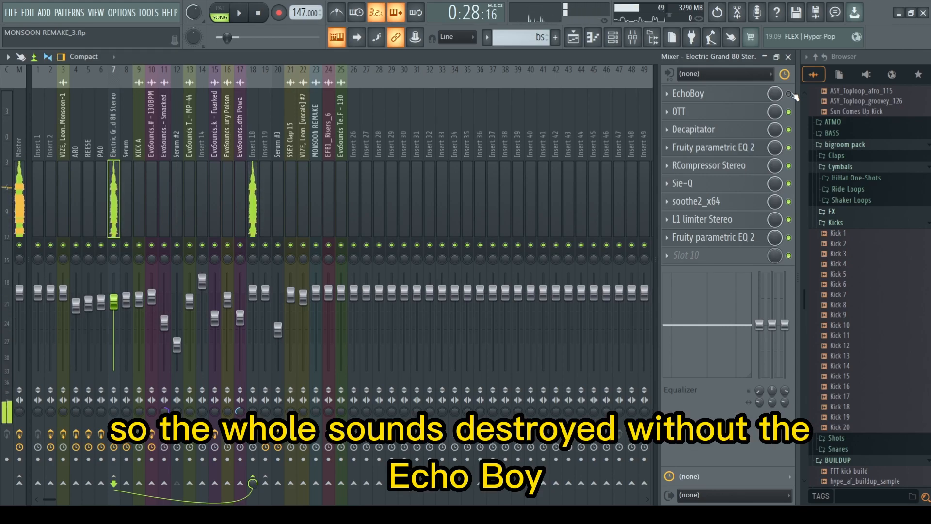
# - Open EchoBoy on the piano track, nudge its feedback, and examine its mix, feedback and echo mode settings
pyautogui.click(693, 93)
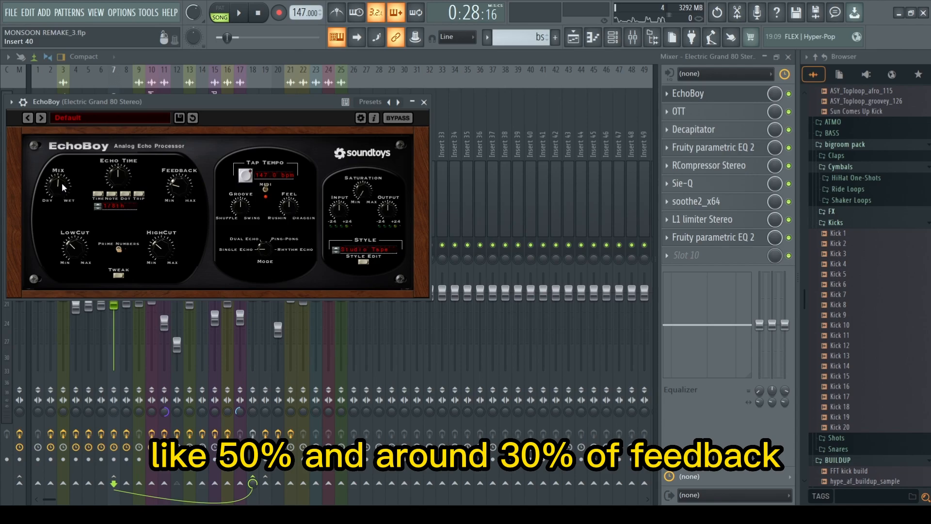
pyautogui.moveTo(175, 187); pyautogui.dragTo(178, 187)
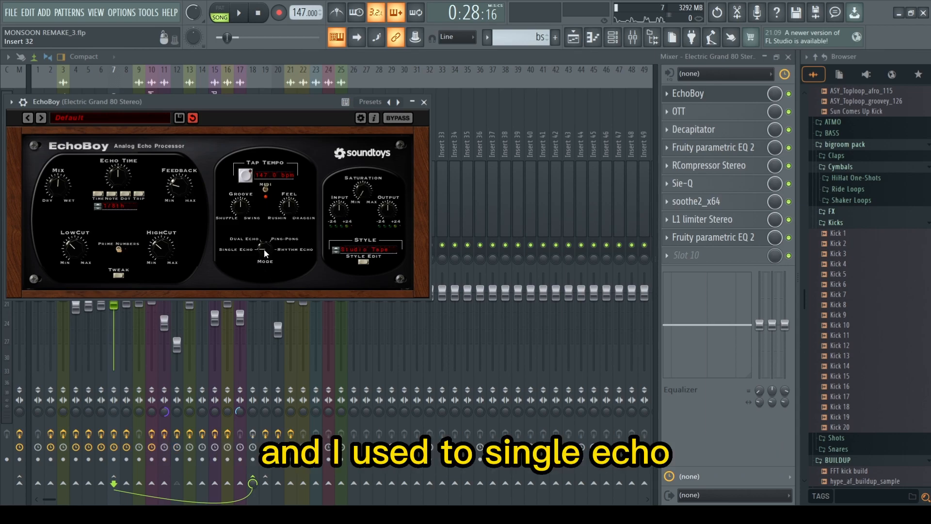
pyautogui.click(689, 93)
# - Examine the piano track's OTT, Decapitator, Fruity parametric EQ 2 and Sie-Q settings one after another
pyautogui.click(709, 114)
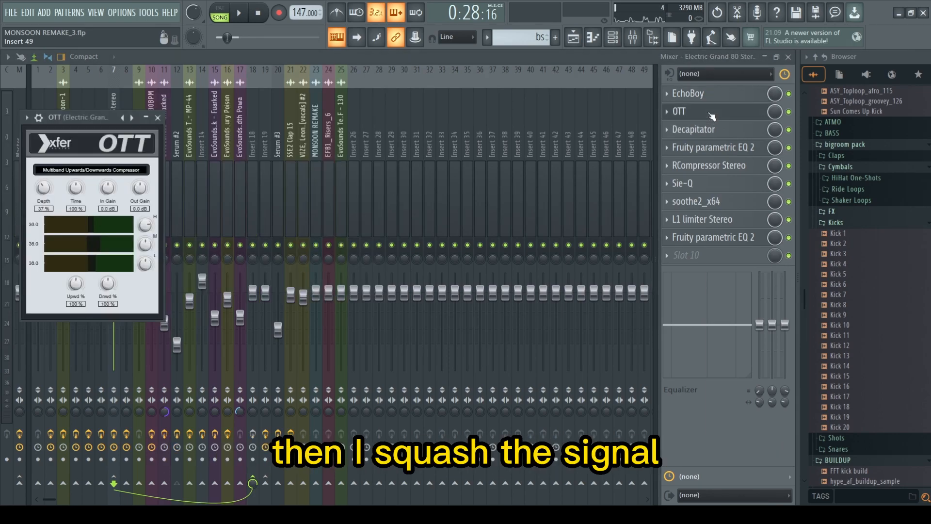
pyautogui.click(712, 115)
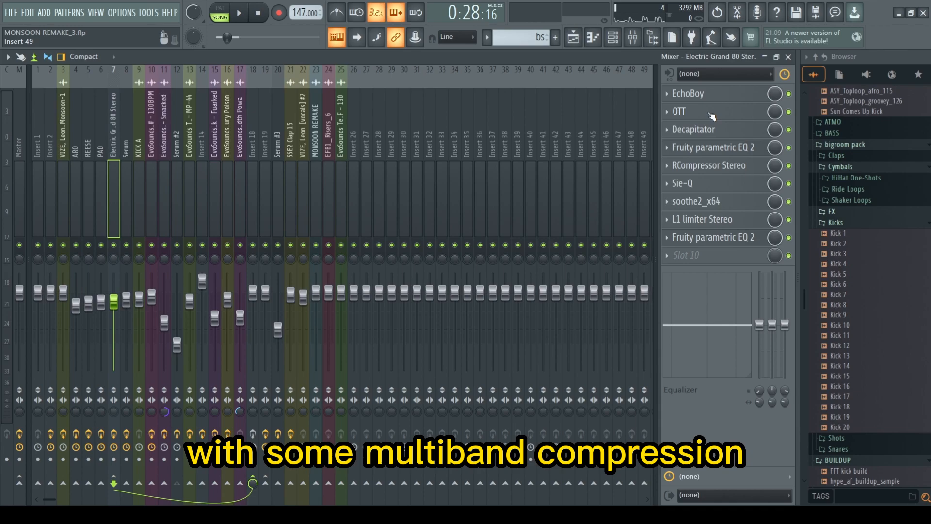
pyautogui.click(710, 128)
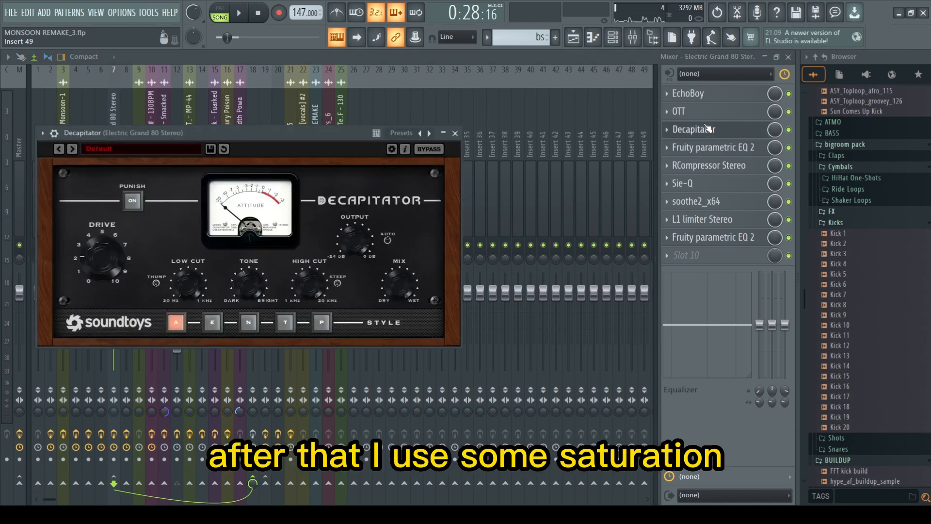
pyautogui.click(711, 147)
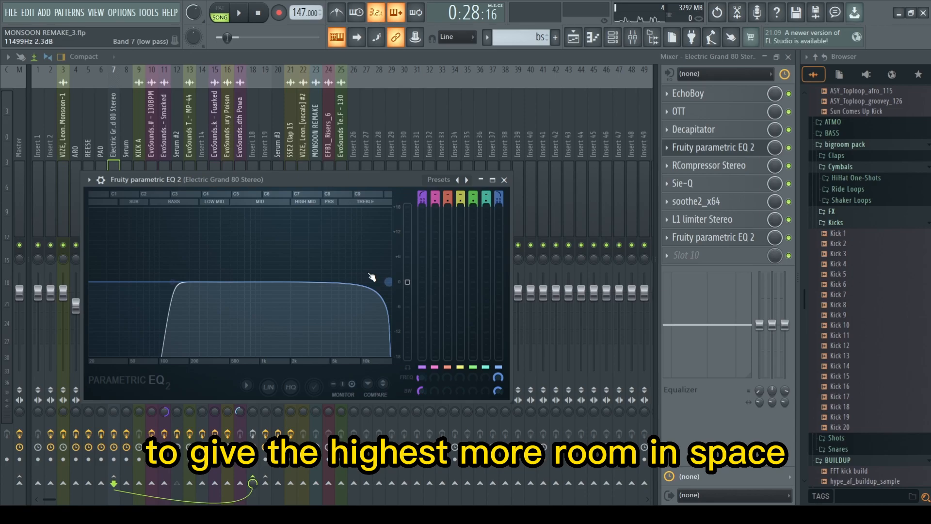
pyautogui.click(690, 184)
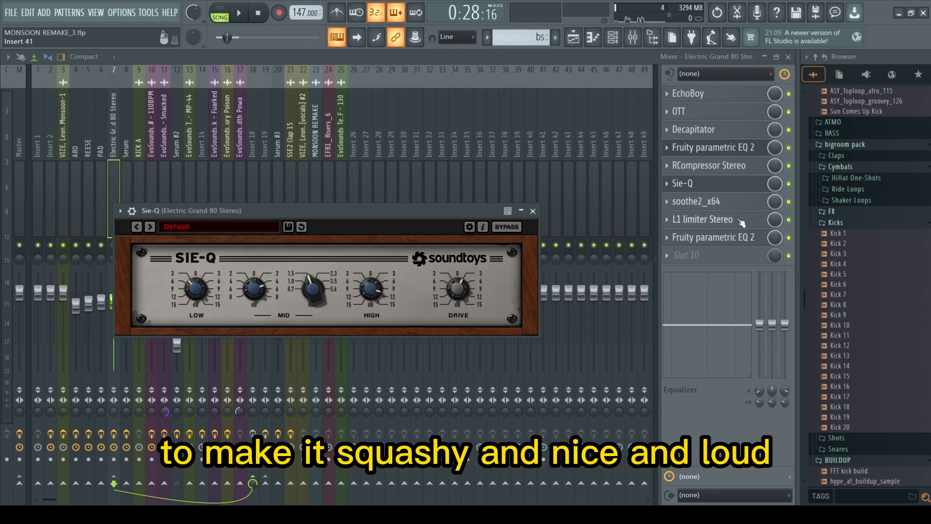
# - Bypass L1 limiter Stereo on the piano track to compare the melody during playback, and check the last Fruity parametric EQ 2
pyautogui.click(790, 220)
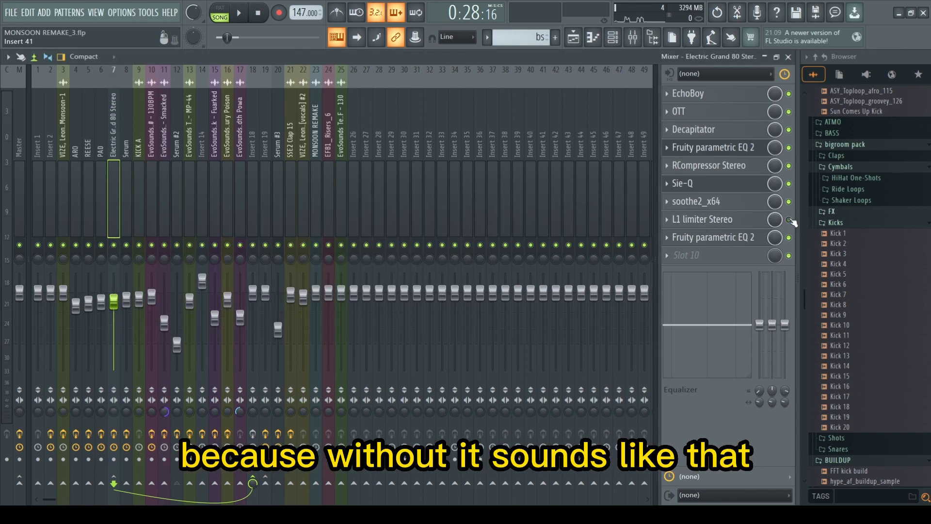
pyautogui.press('space')
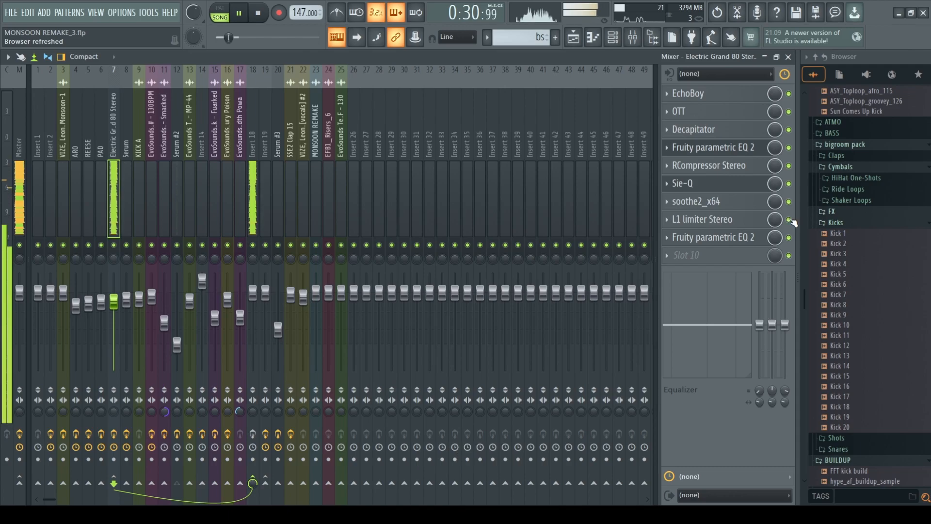
pyautogui.click(751, 237)
pyautogui.press('space')
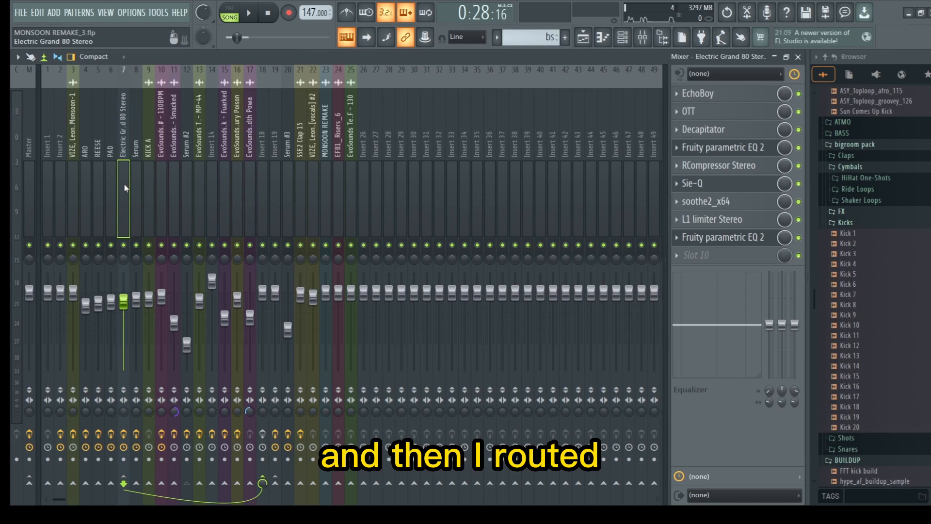
# - Select the Insert 18 mixer track that the piano is routed to and examine its S1 Imager Stereo and Kickstart 2 settings
pyautogui.click(265, 227)
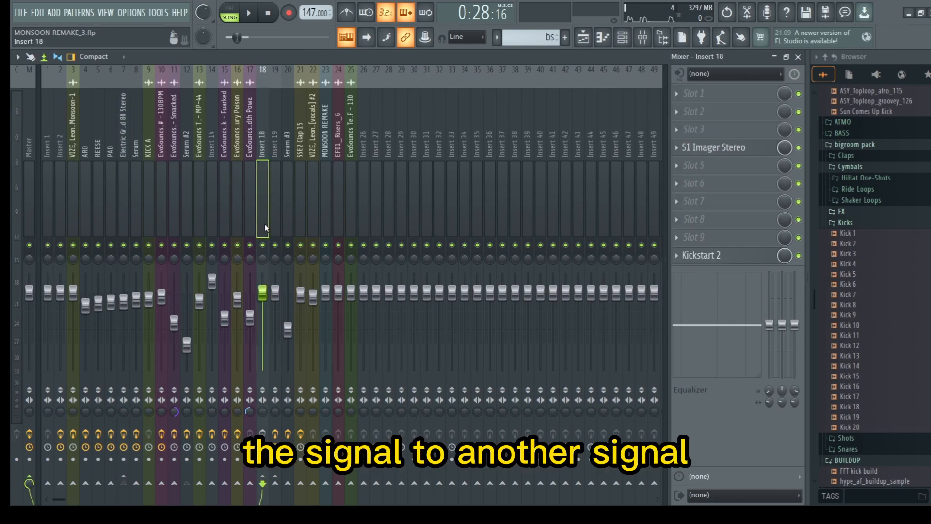
pyautogui.click(723, 149)
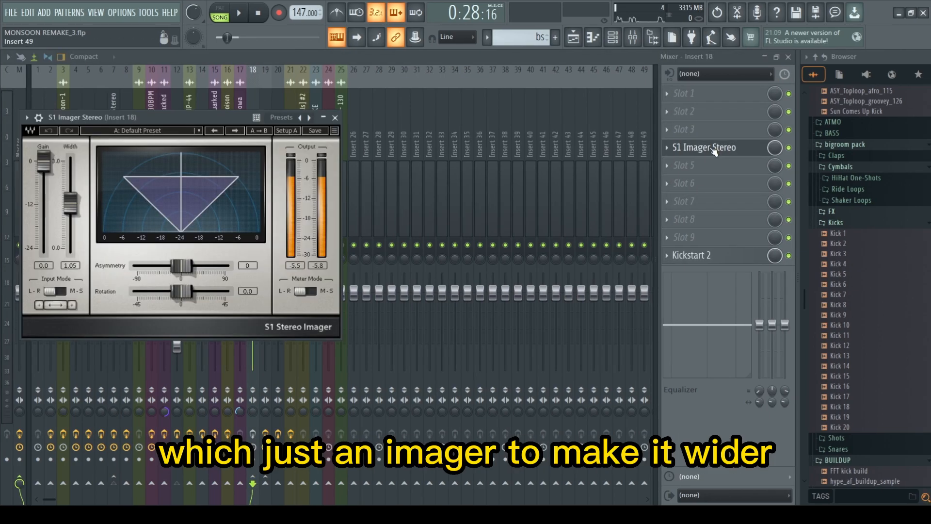
pyautogui.click(697, 256)
# - Return to the playlist, unmute all the tracks and play the full drop arrangement with every layer together
pyautogui.click(582, 54)
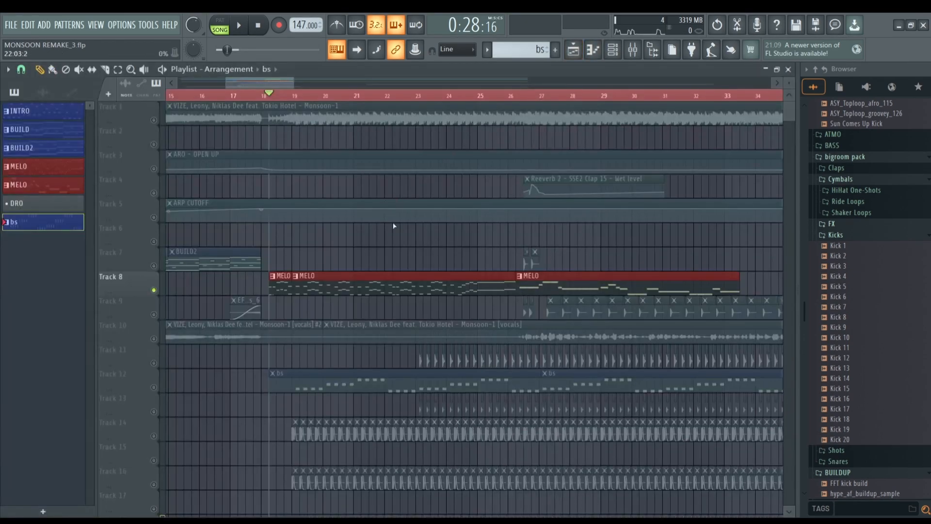
pyautogui.rightClick(155, 218)
pyautogui.rightClick(155, 218)
pyautogui.press('space')
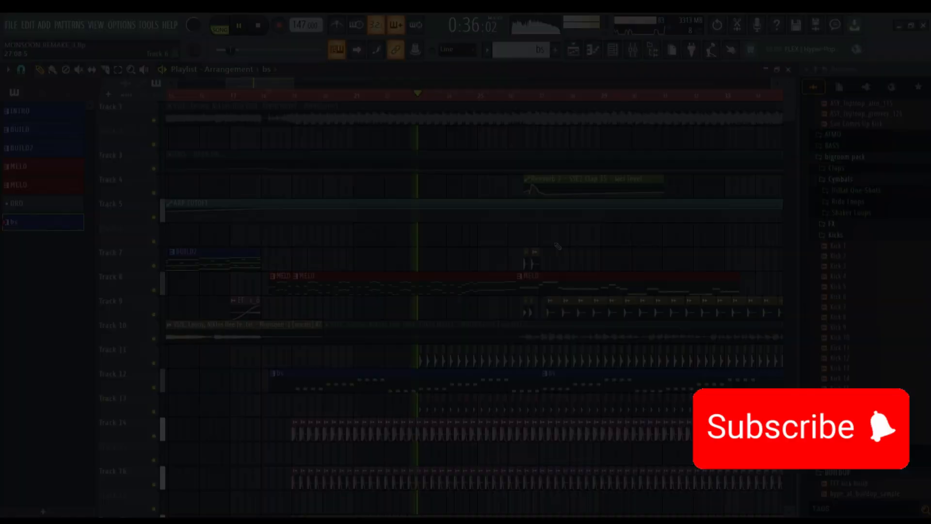
pyautogui.scroll(-4, 558, 247)
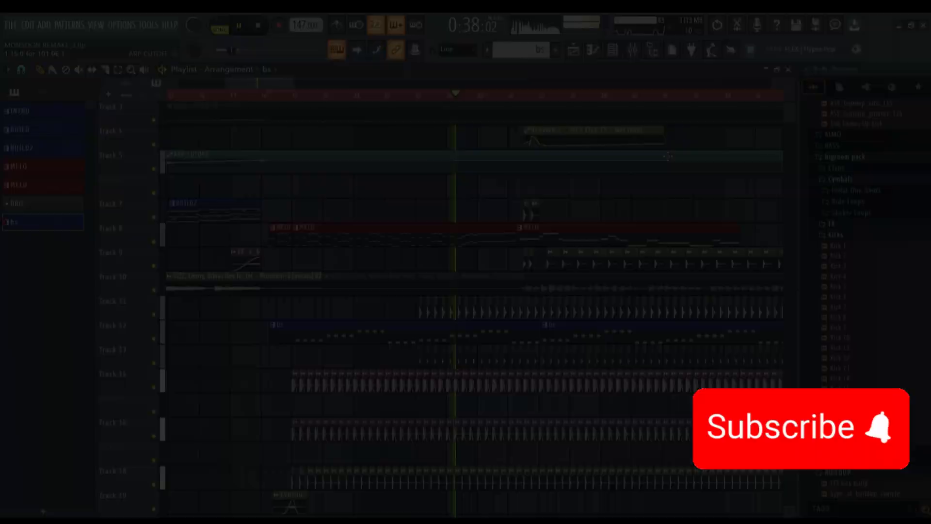